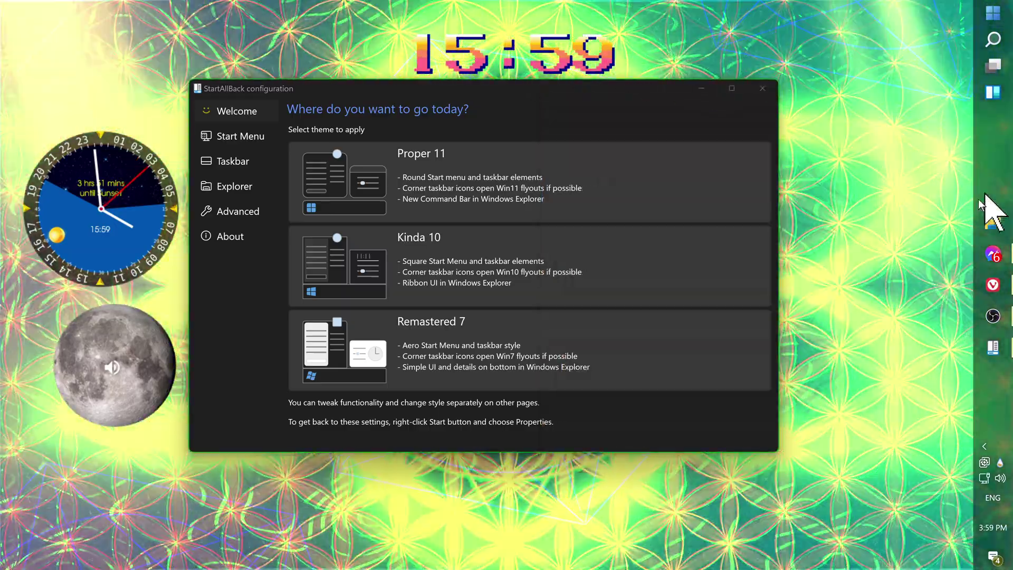
# Step: Move the taskbar from the right screen edge to the bottom edge and minimize the StartAllBack configuration window
pyautogui.moveTo(982, 200); pyautogui.dragTo(660, 514)
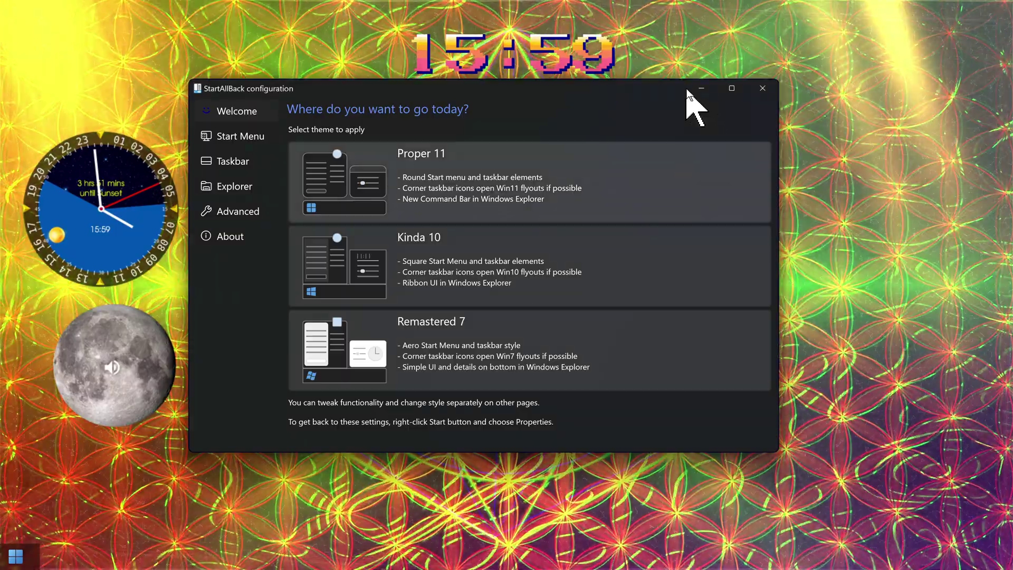
pyautogui.click(700, 88)
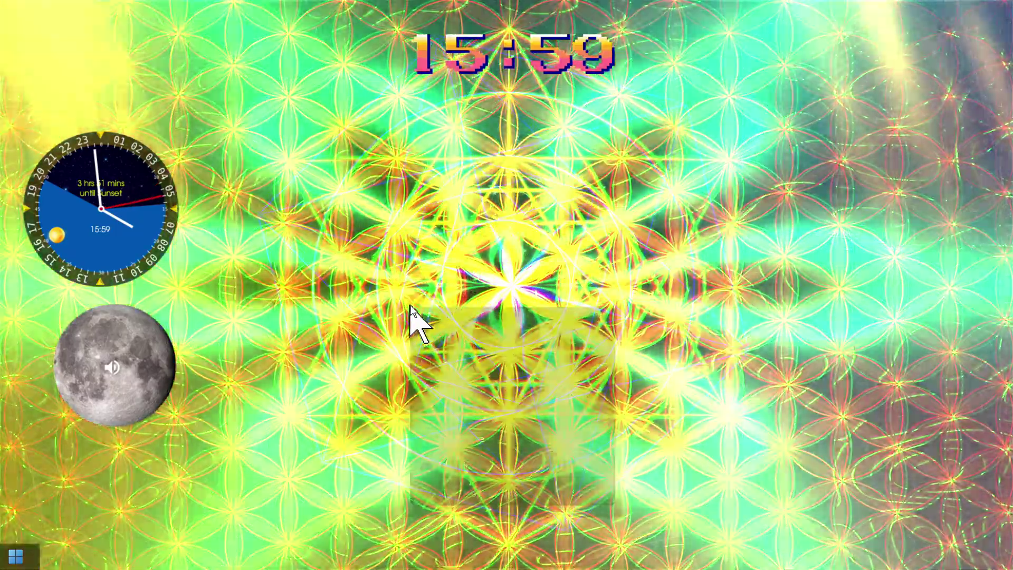
# Step: Restart Windows Explorer from the desktop's extended options, using the variant without a pause
pyautogui.rightClick(411, 308)
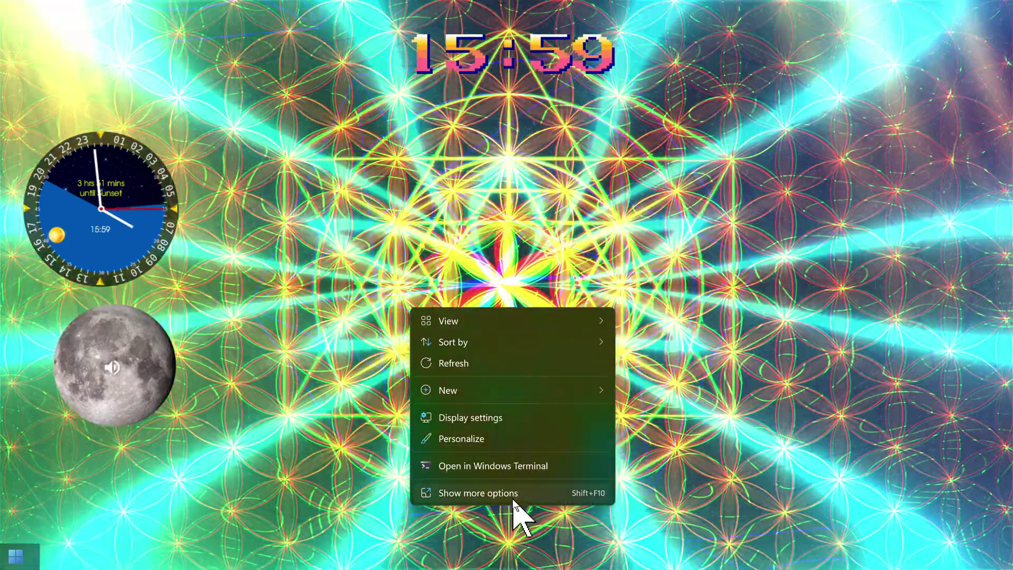
pyautogui.click(512, 496)
pyautogui.moveTo(600, 379)
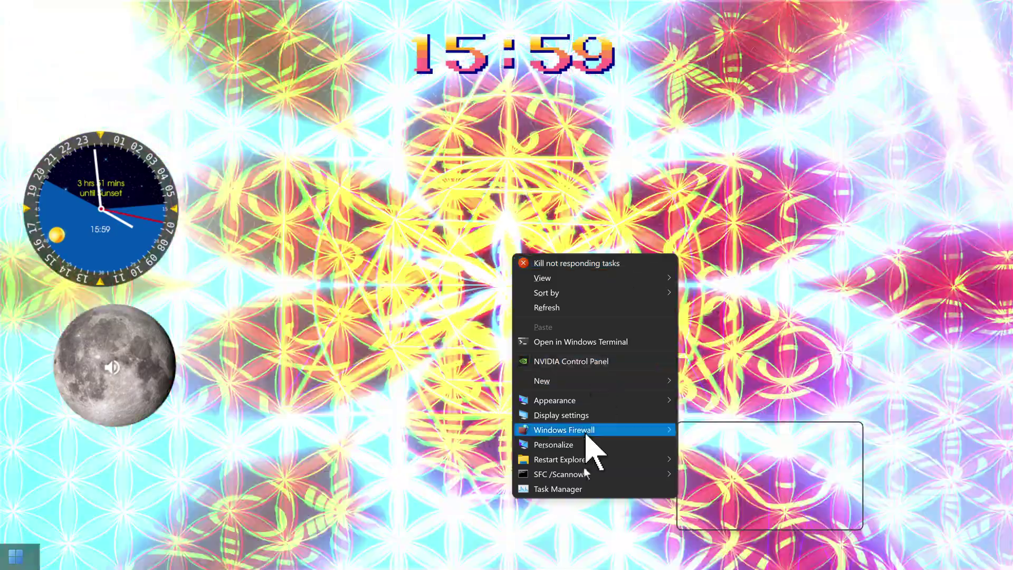
pyautogui.moveTo(589, 458)
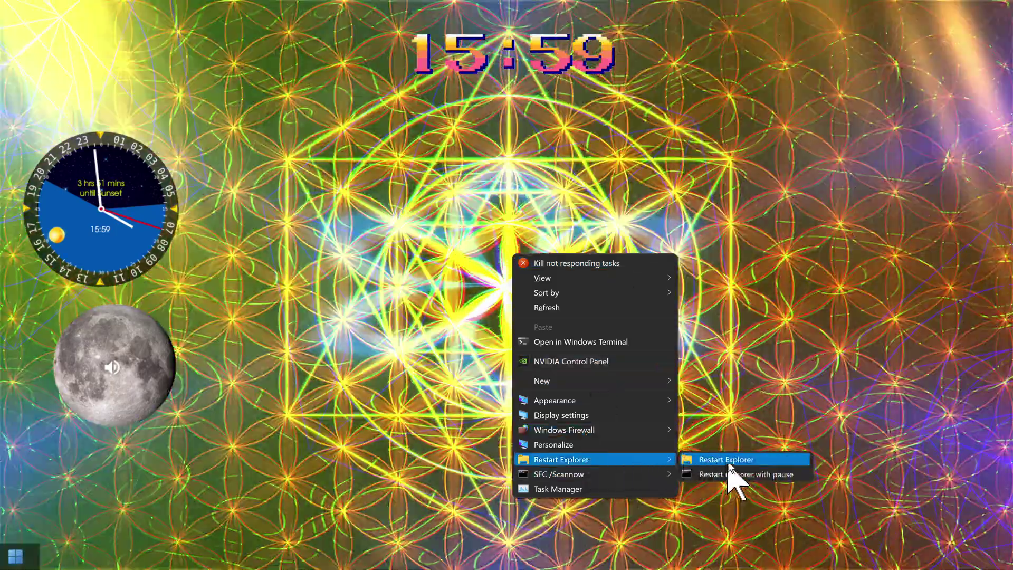
pyautogui.click(727, 460)
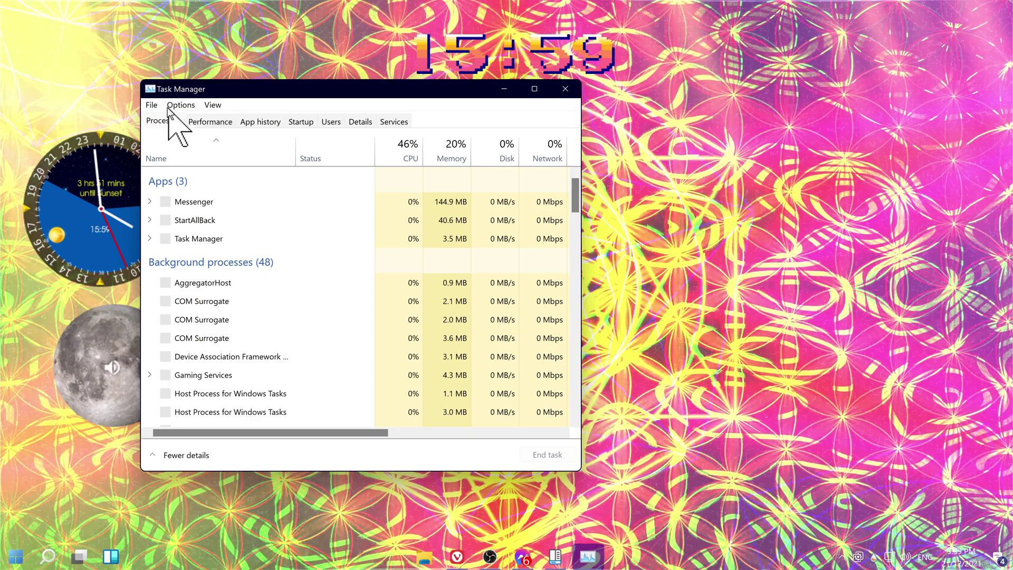
# Step: In Task Manager, look at the new-task command and the end-task options of the explorer.exe process without ending it
pyautogui.click(151, 104)
pyautogui.moveTo(174, 105)
pyautogui.moveTo(143, 104)
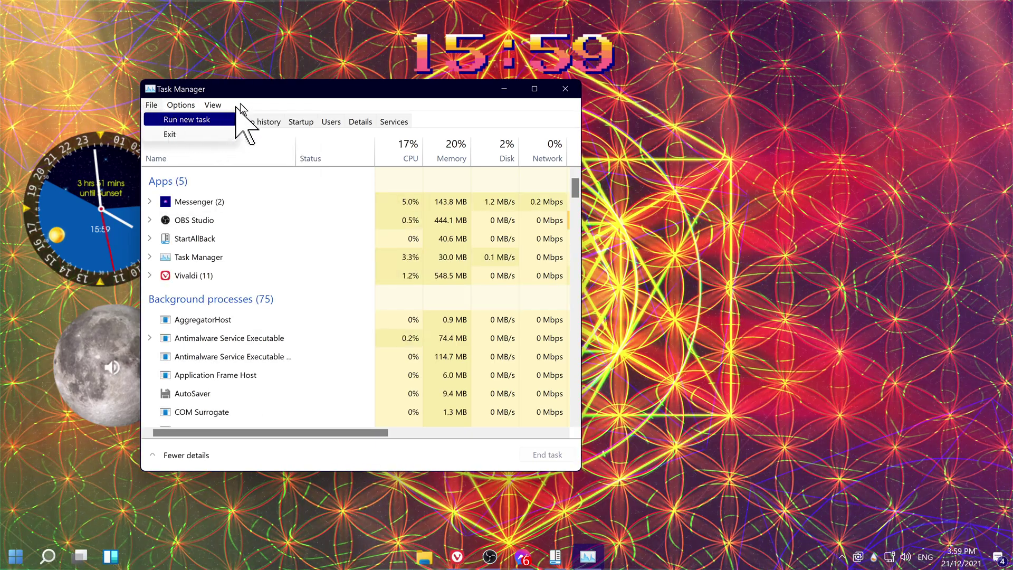
pyautogui.click(349, 121)
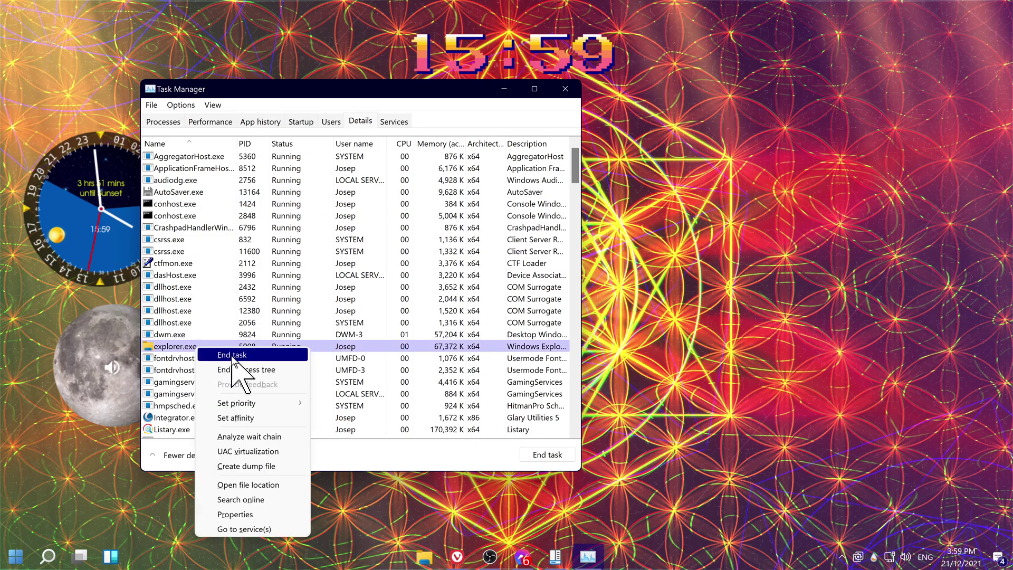
pyautogui.press('Escape')
pyautogui.click(176, 227)
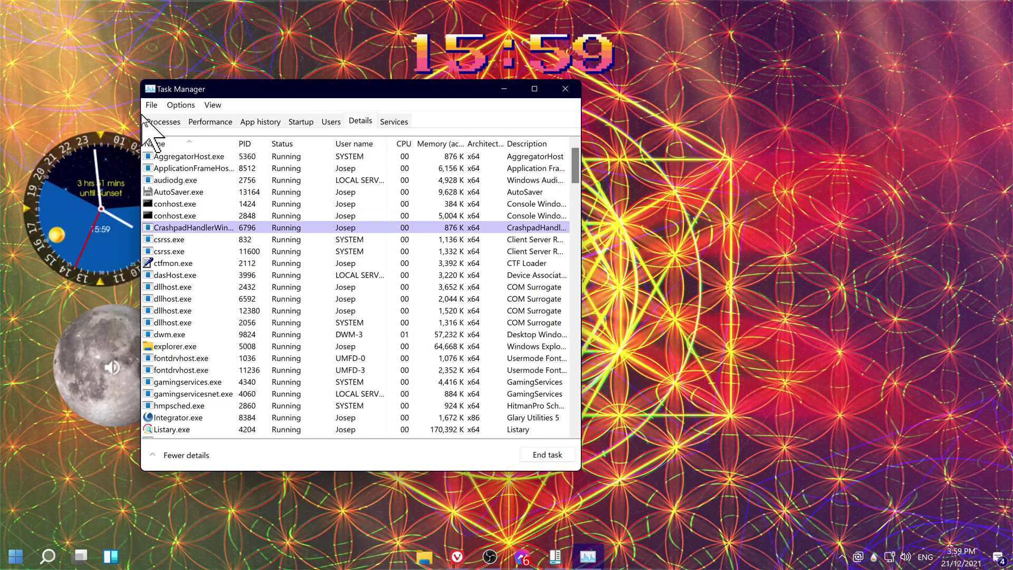
# Step: Run explorer.exe as a new task from Task Manager without administrative privileges and close Task Manager
pyautogui.click(168, 119)
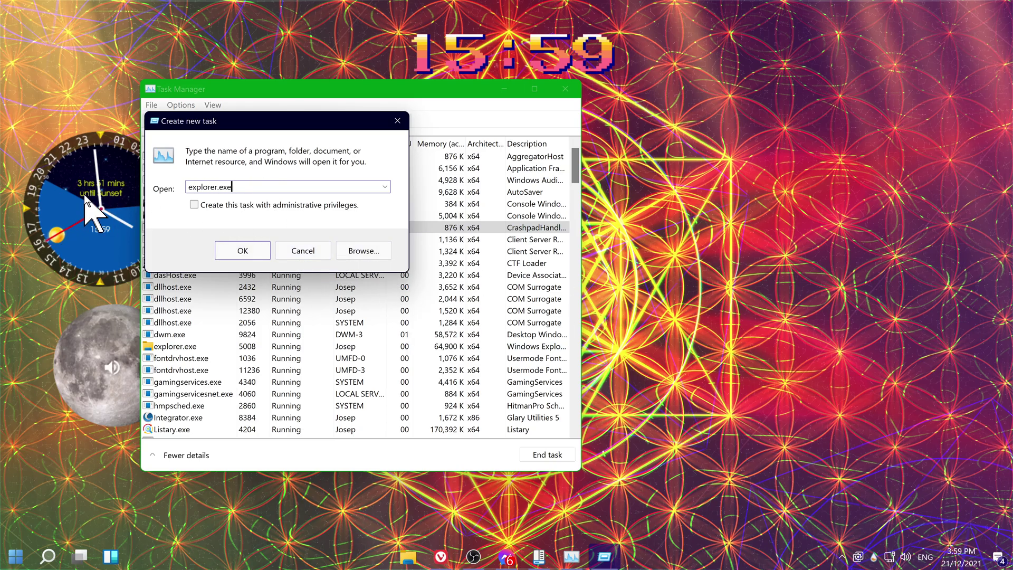
pyautogui.click(243, 250)
pyautogui.click(567, 94)
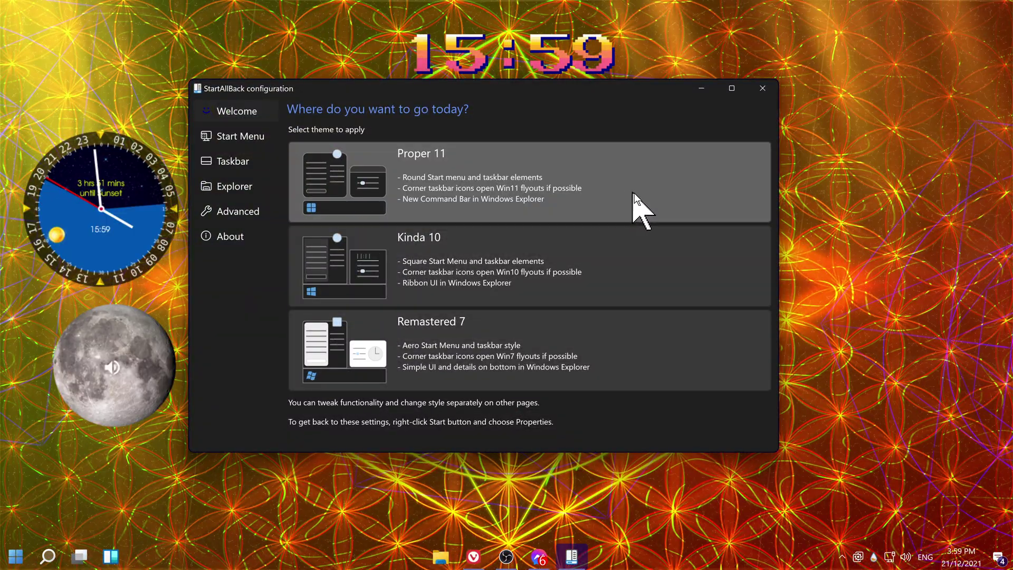
# Step: Lock all taskbars and unlock them again
pyautogui.click(628, 557)
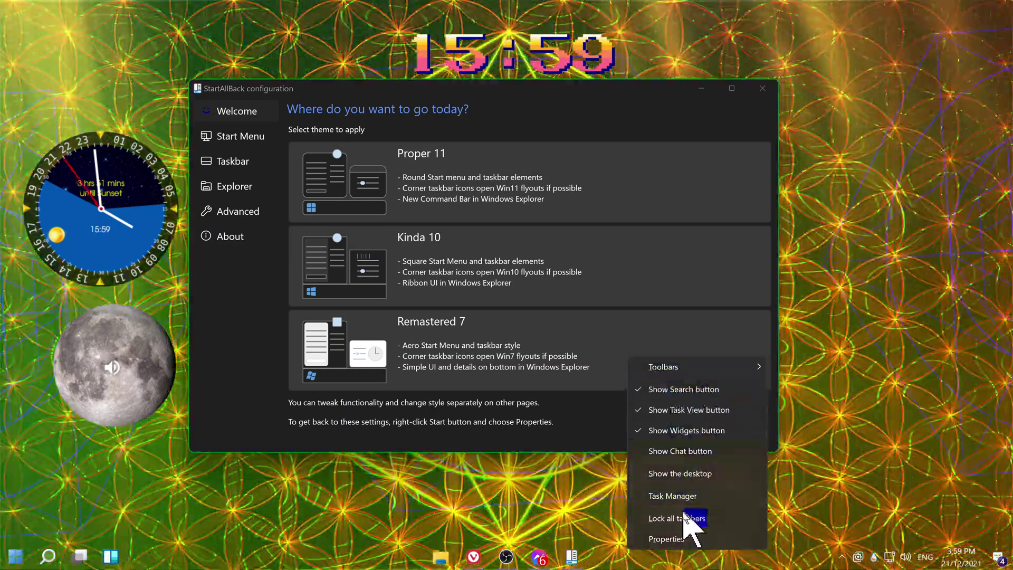
pyautogui.click(686, 518)
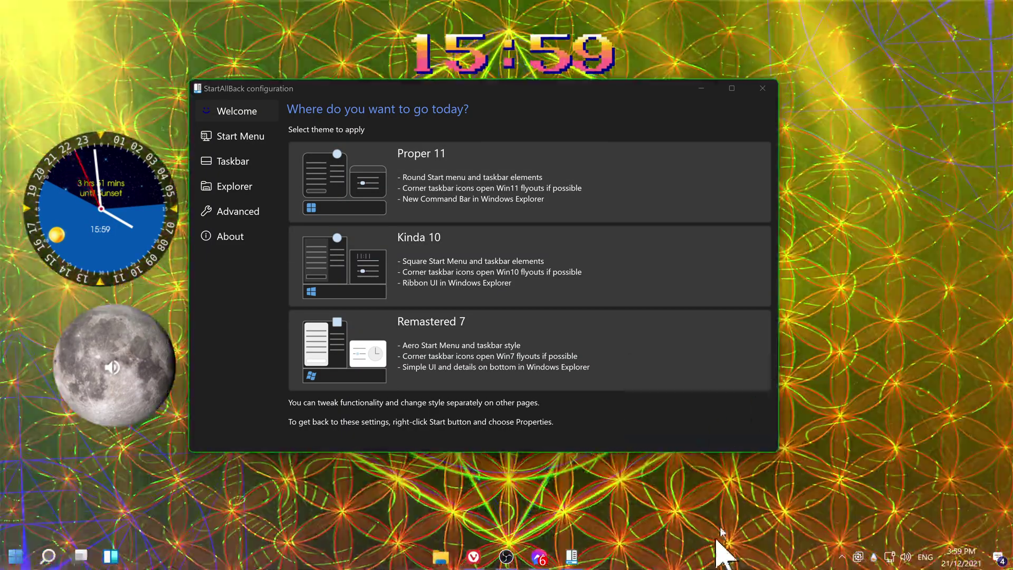
pyautogui.rightClick(669, 555)
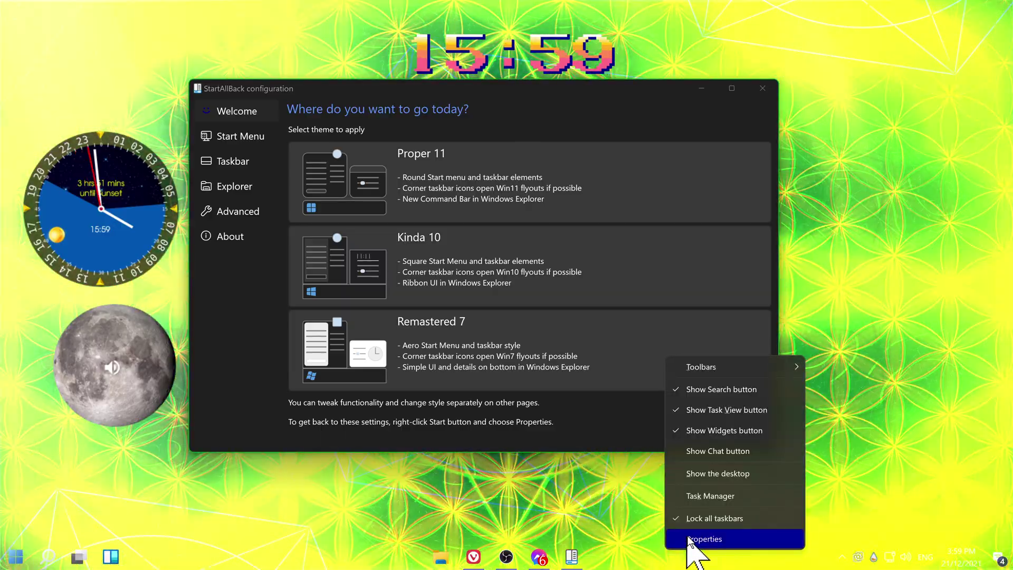
pyautogui.click(685, 518)
# Step: Review the options offered for empty areas of the taskbar, including the Toolbars and Lock all taskbars entries
pyautogui.rightClick(632, 567)
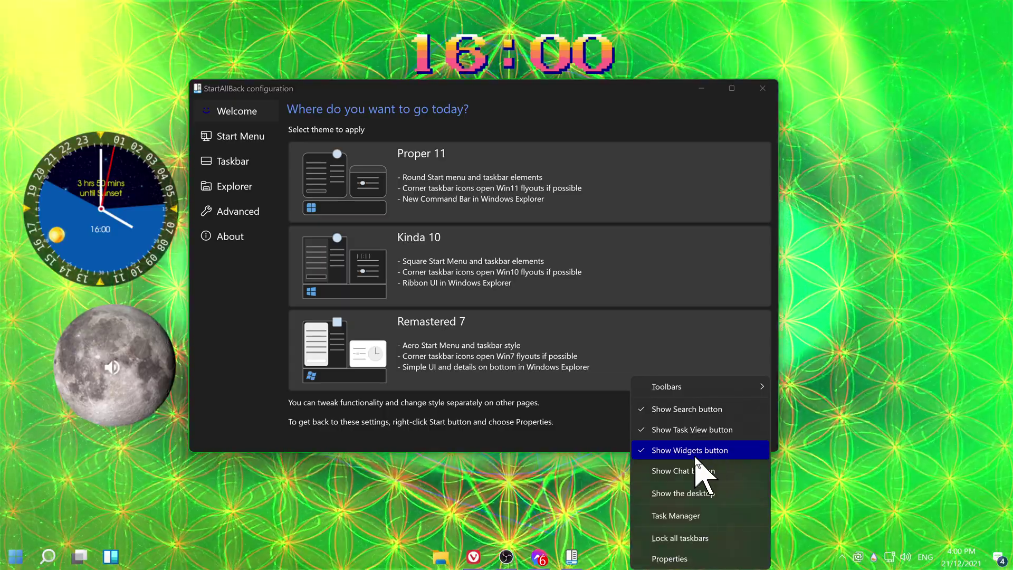
pyautogui.moveTo(754, 387)
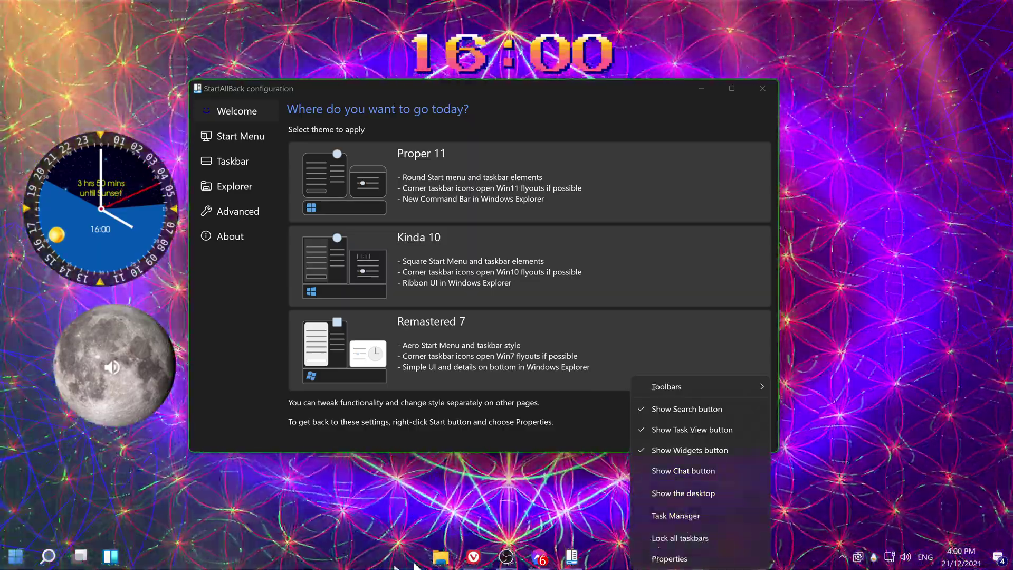
pyautogui.rightClick(317, 558)
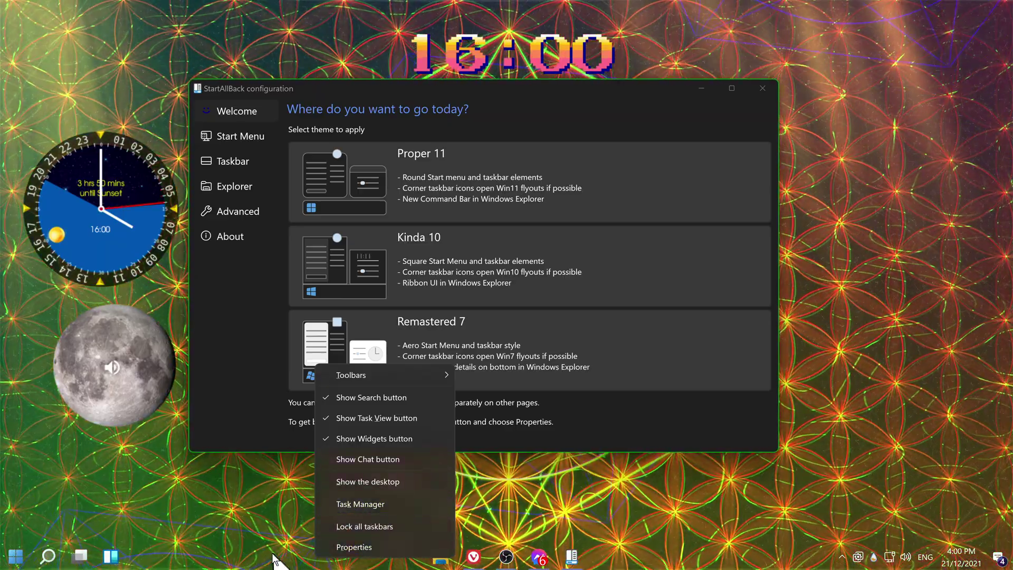
pyautogui.rightClick(269, 554)
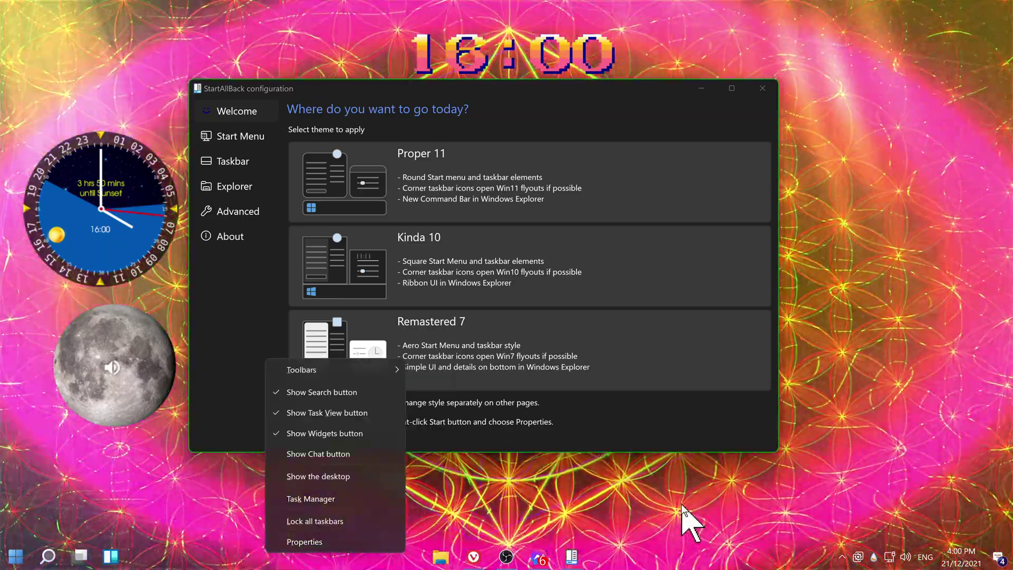
pyautogui.click(683, 517)
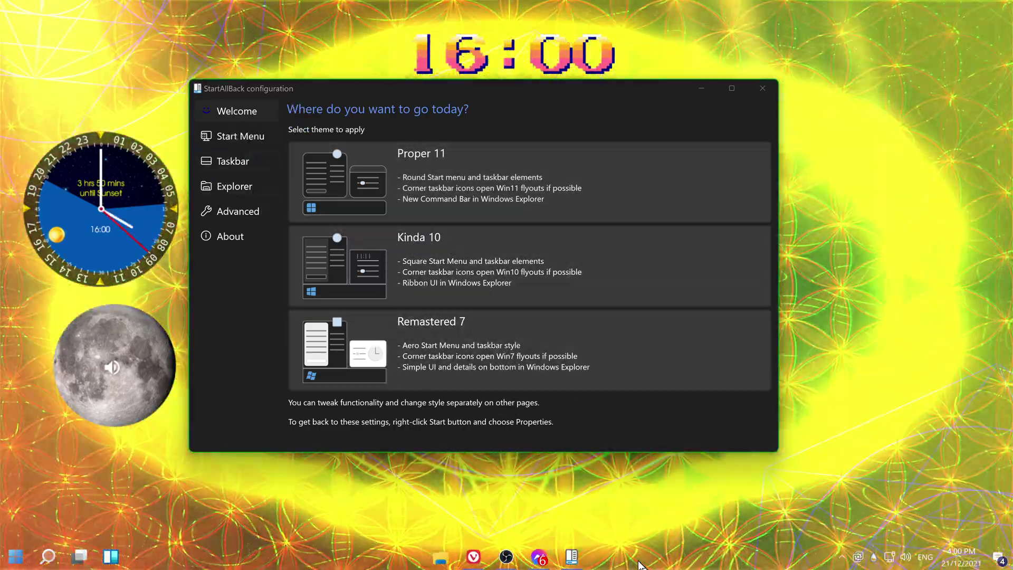
pyautogui.rightClick(637, 561)
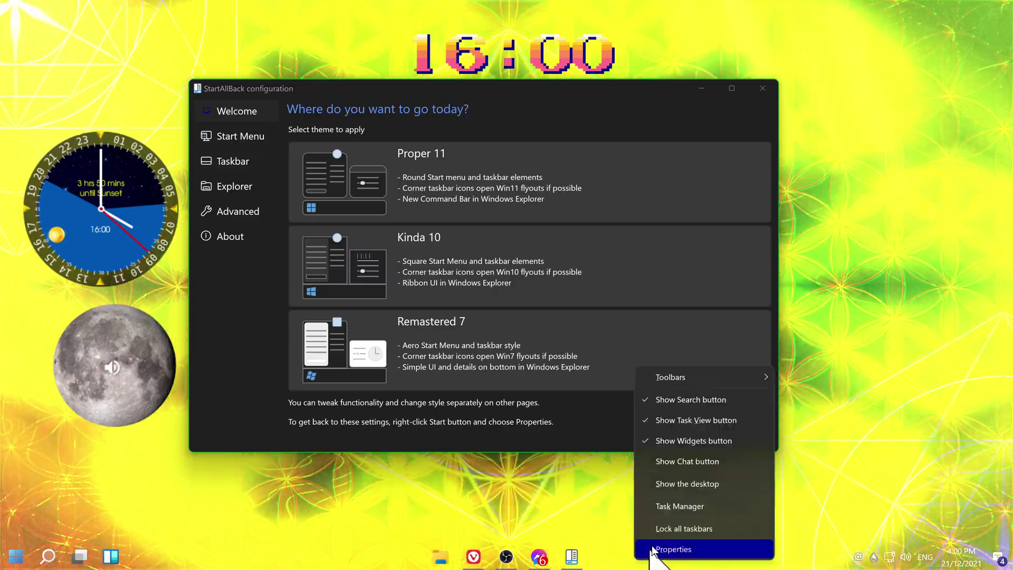
pyautogui.click(619, 563)
# Step: Move the taskbar to the right screen edge and briefly open the Start menu there
pyautogui.moveTo(619, 563); pyautogui.dragTo(835, 352)
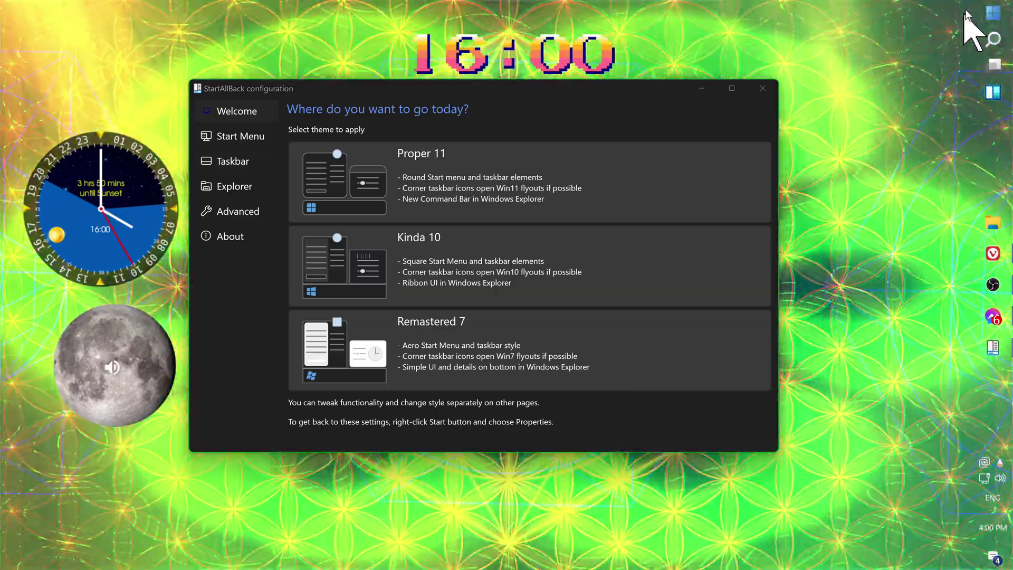
pyautogui.click(994, 14)
pyautogui.click(998, 14)
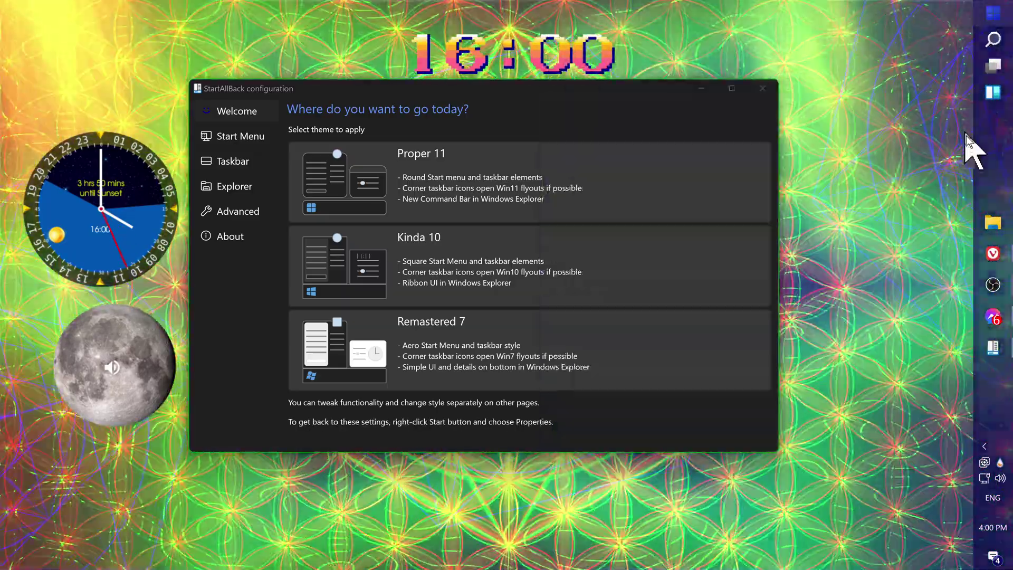
# Step: Return the taskbar to the bottom screen edge and check how the Search and quick settings flyouts open there
pyautogui.moveTo(988, 174); pyautogui.dragTo(506, 559)
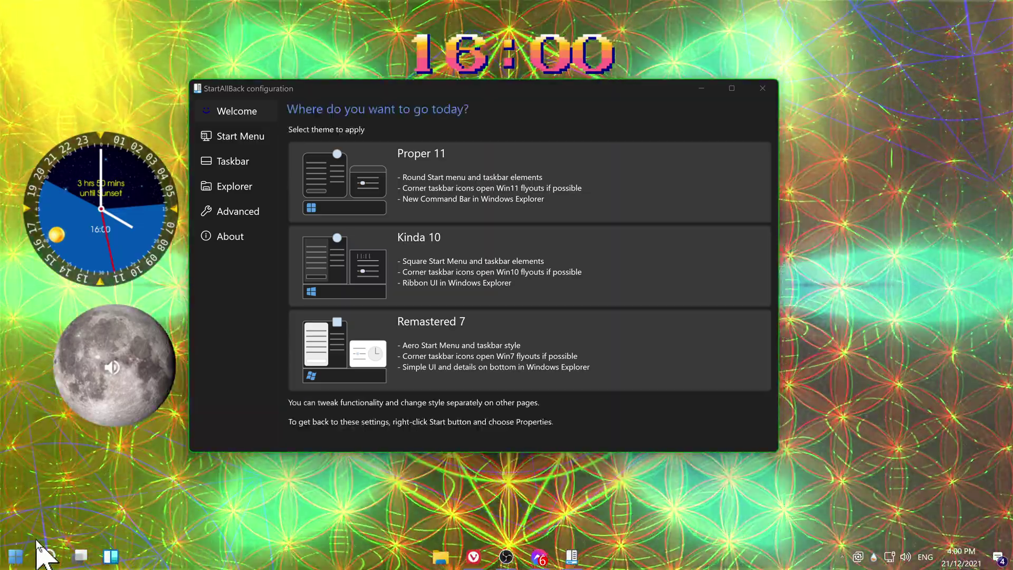
pyautogui.click(47, 555)
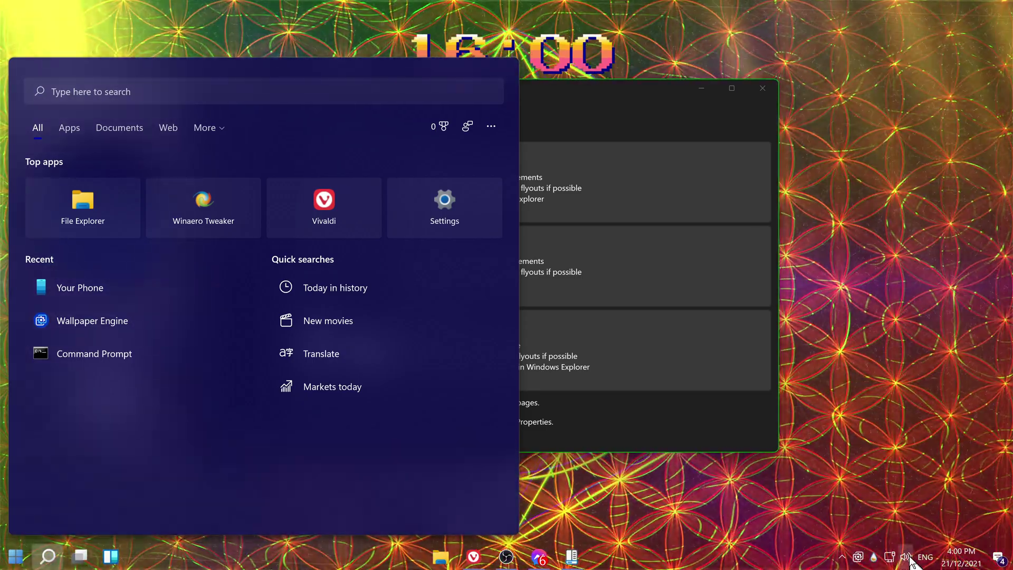
pyautogui.click(905, 557)
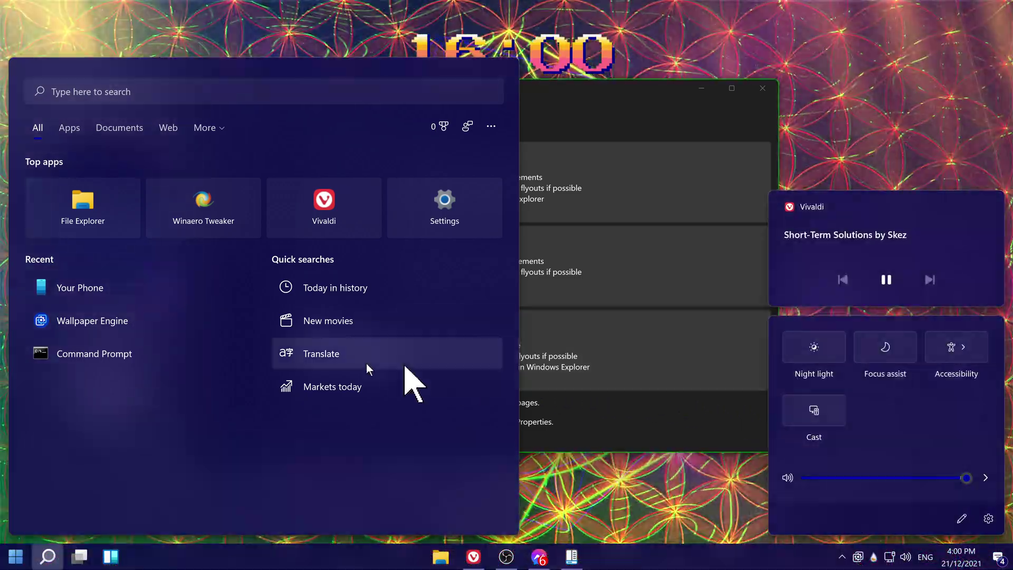
pyautogui.click(675, 524)
# Step: Move the taskbar to the right screen edge and check how the Start menu and quick settings open beside it
pyautogui.moveTo(612, 562); pyautogui.dragTo(982, 232)
pyautogui.click(991, 13)
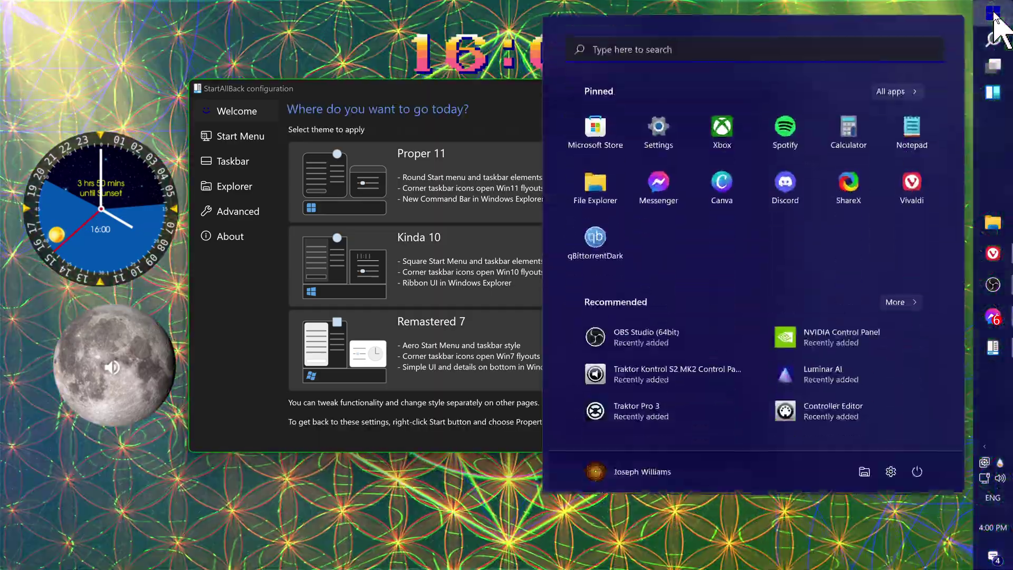
pyautogui.click(991, 13)
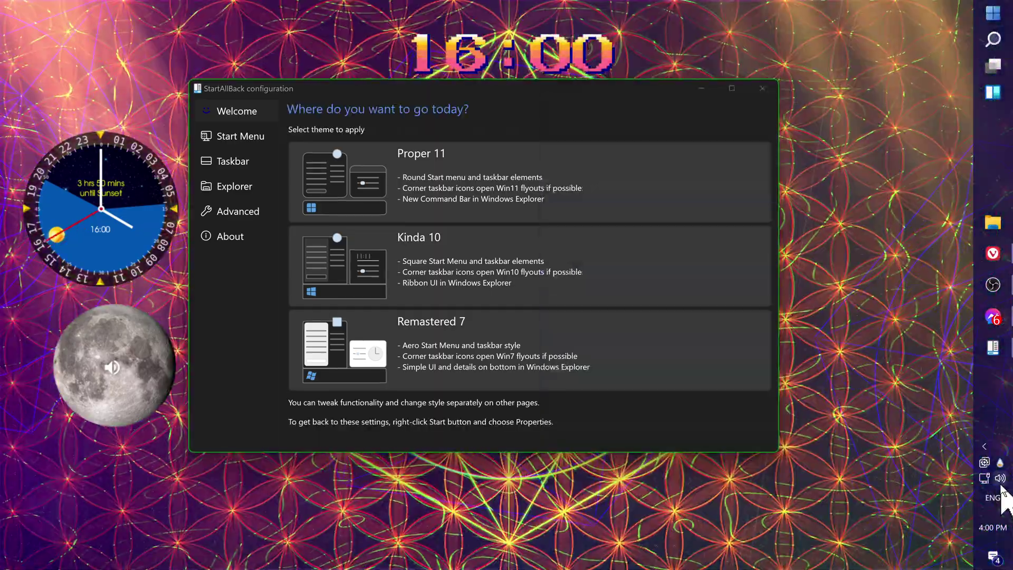
pyautogui.click(998, 479)
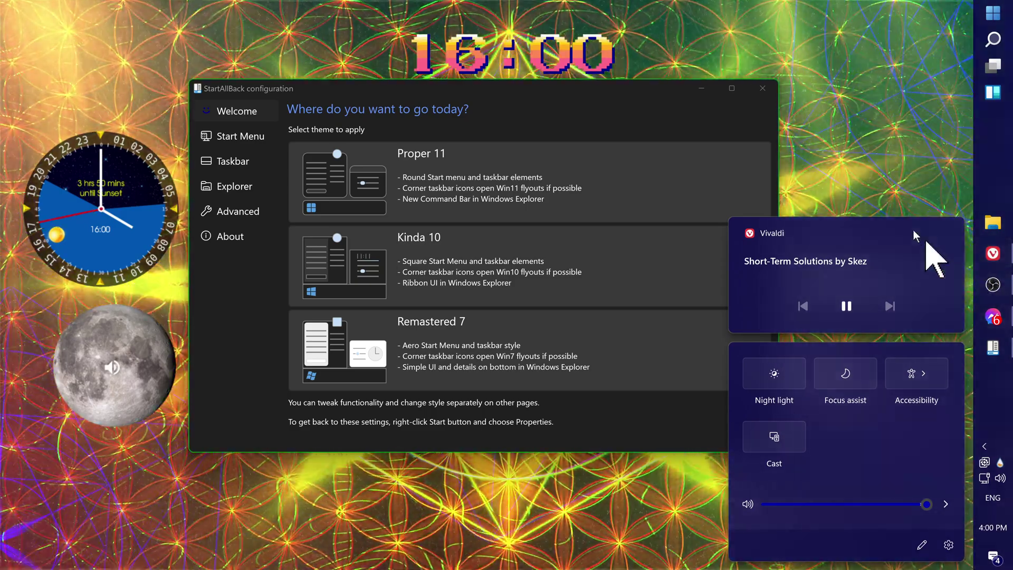
pyautogui.click(570, 116)
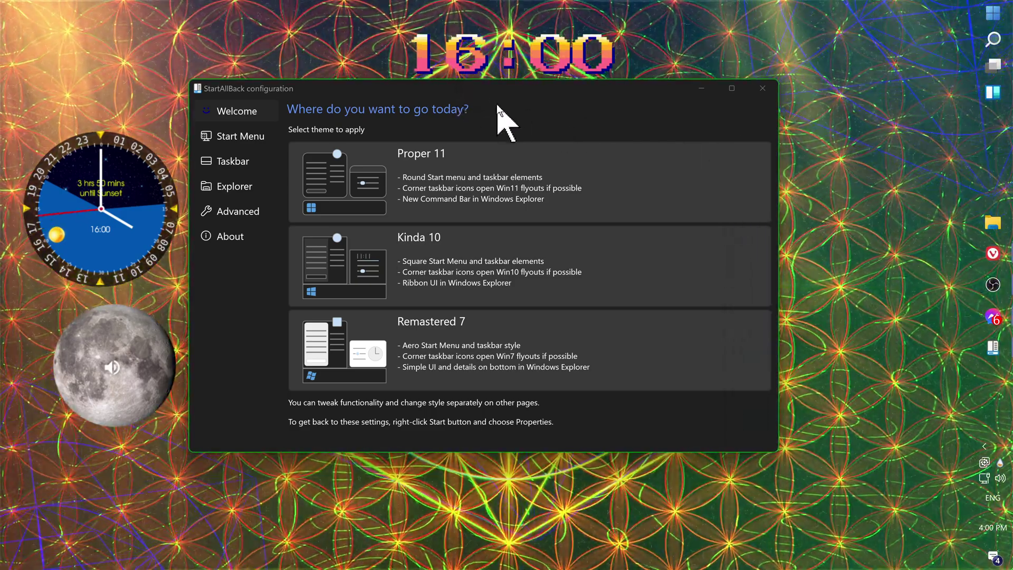
# Step: Enable the enhanced classic start menu in StartAllBack and preview it from the vertical taskbar
pyautogui.click(241, 138)
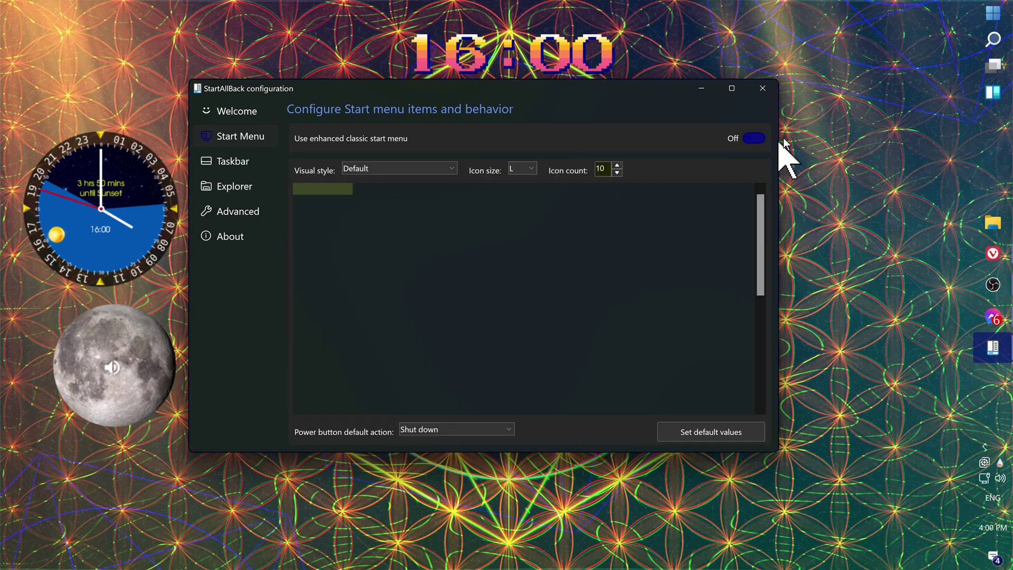
pyautogui.click(992, 13)
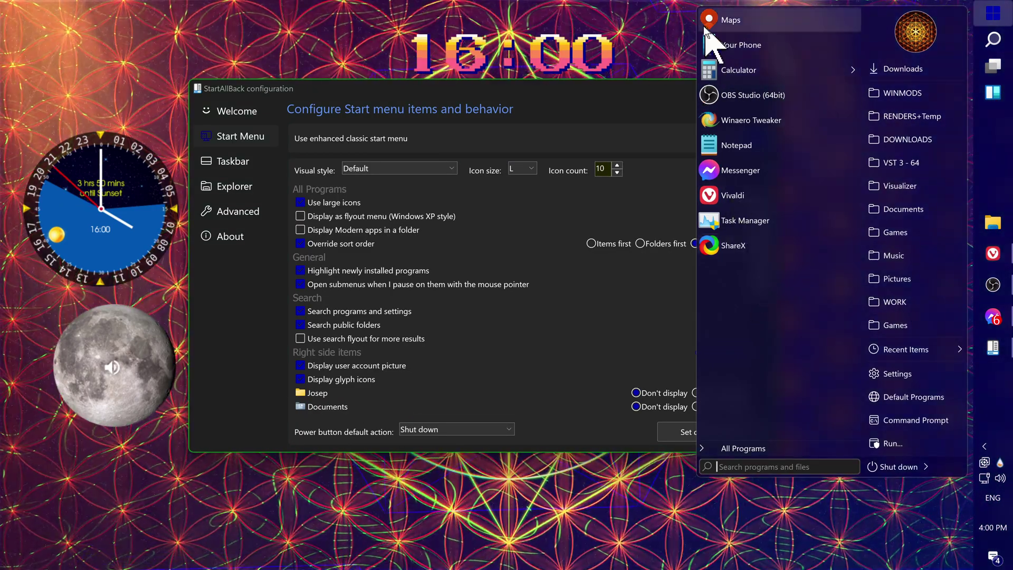
pyautogui.click(575, 71)
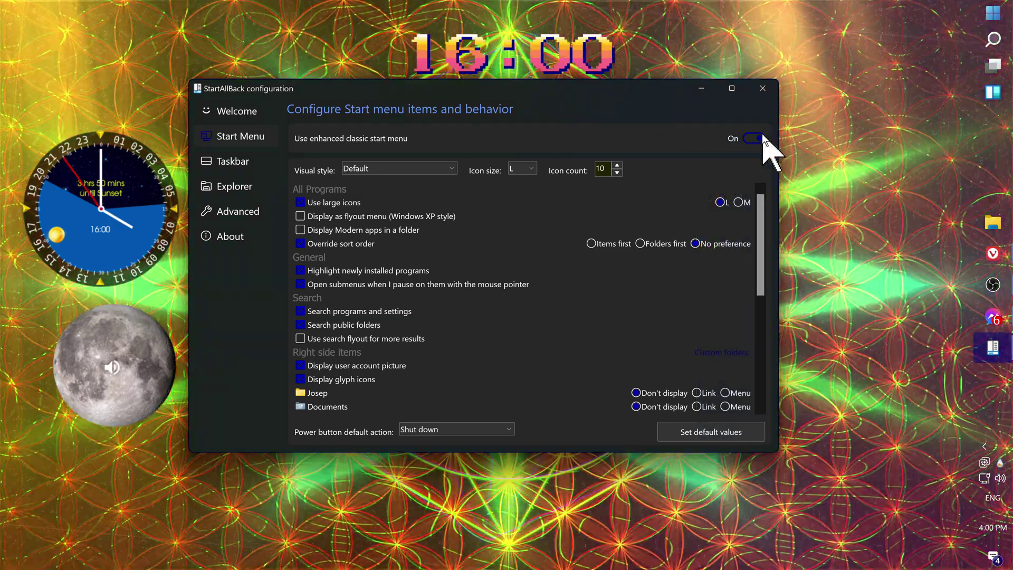
# Step: Disable the enhanced classic start menu and check the Start menu again
pyautogui.click(759, 137)
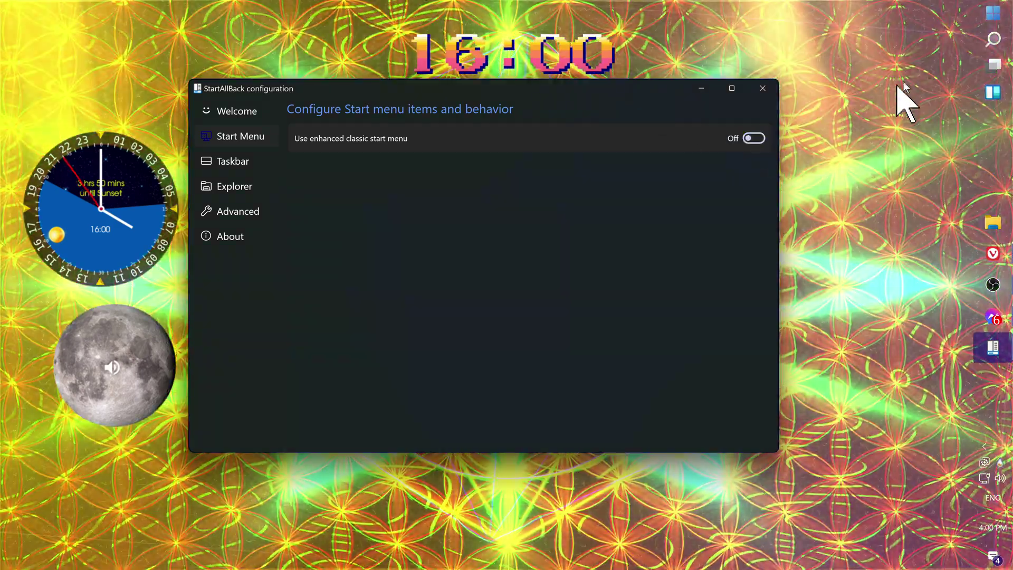
pyautogui.click(992, 13)
pyautogui.click(526, 201)
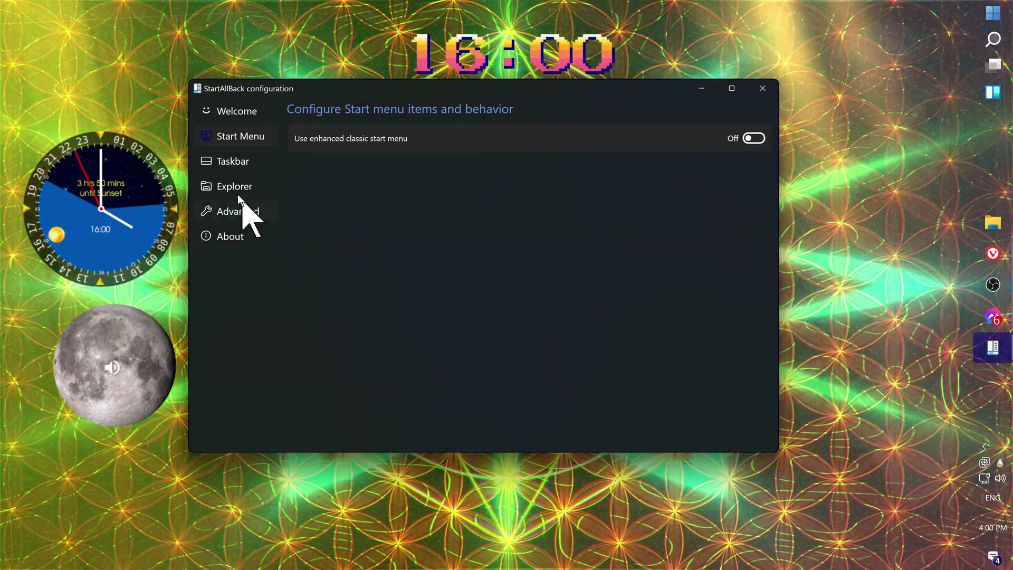
# Step: Turn the enhanced classic taskbar off and back on in the StartAllBack taskbar settings
pyautogui.click(230, 166)
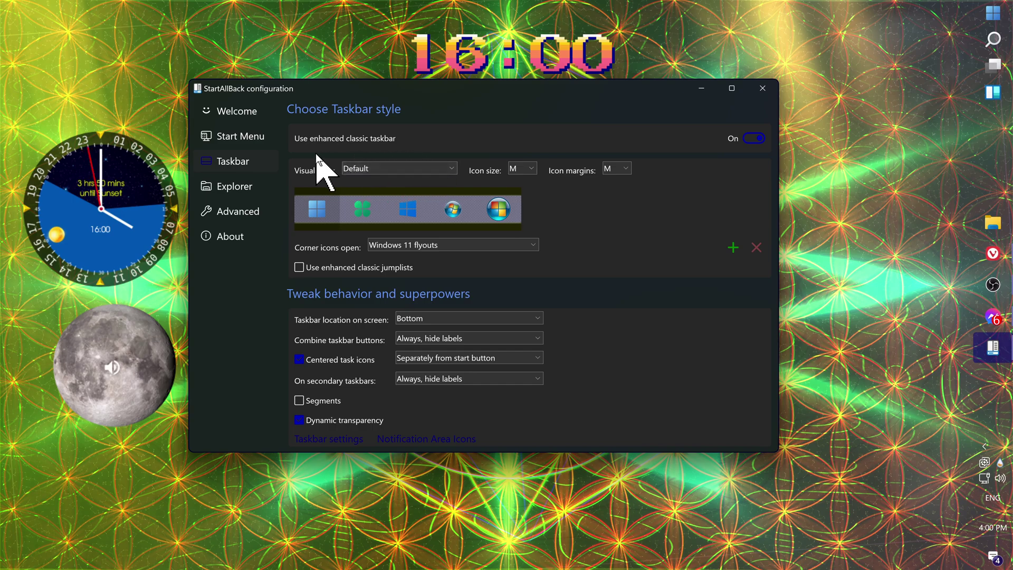
pyautogui.click(757, 140)
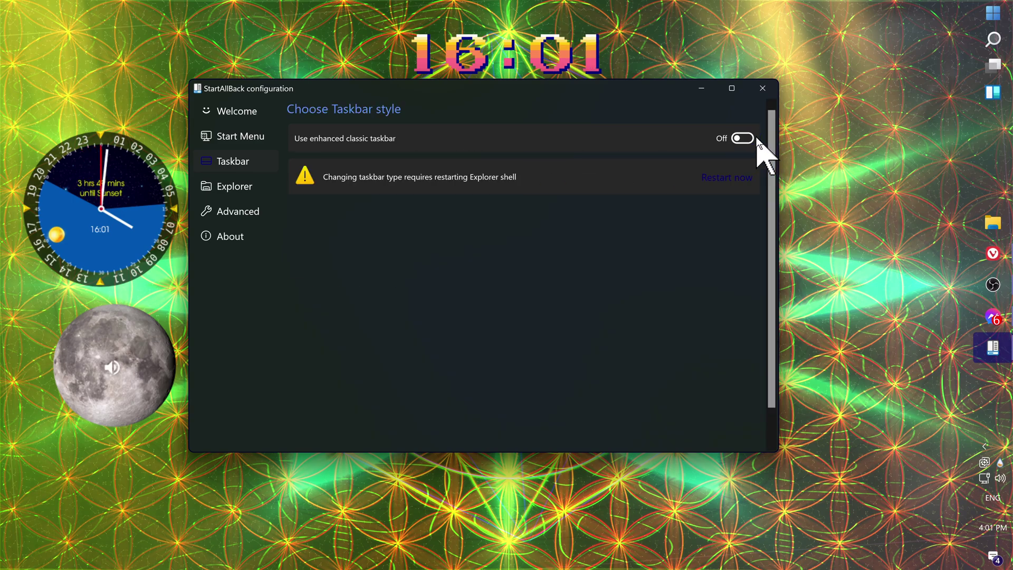
pyautogui.press('space')
# Step: Choose the green clover logo as the start button icon and preview the Start menu from it
pyautogui.click(409, 168)
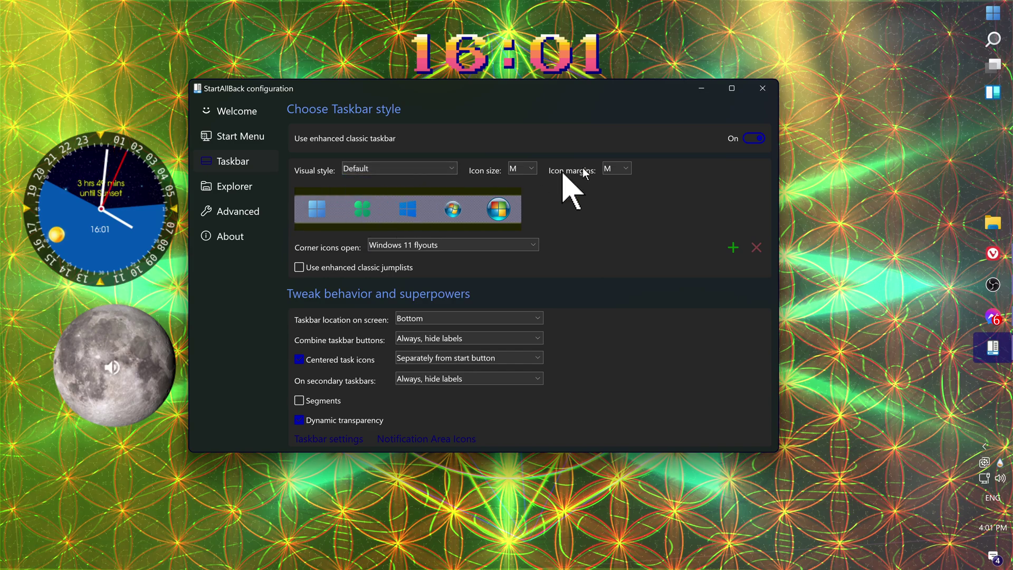
pyautogui.click(369, 204)
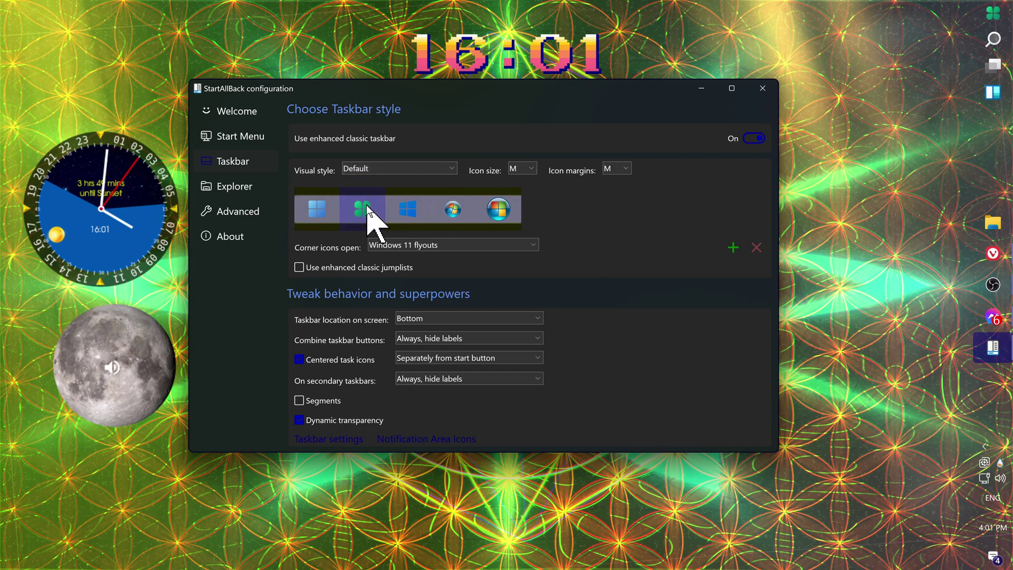
pyautogui.click(993, 21)
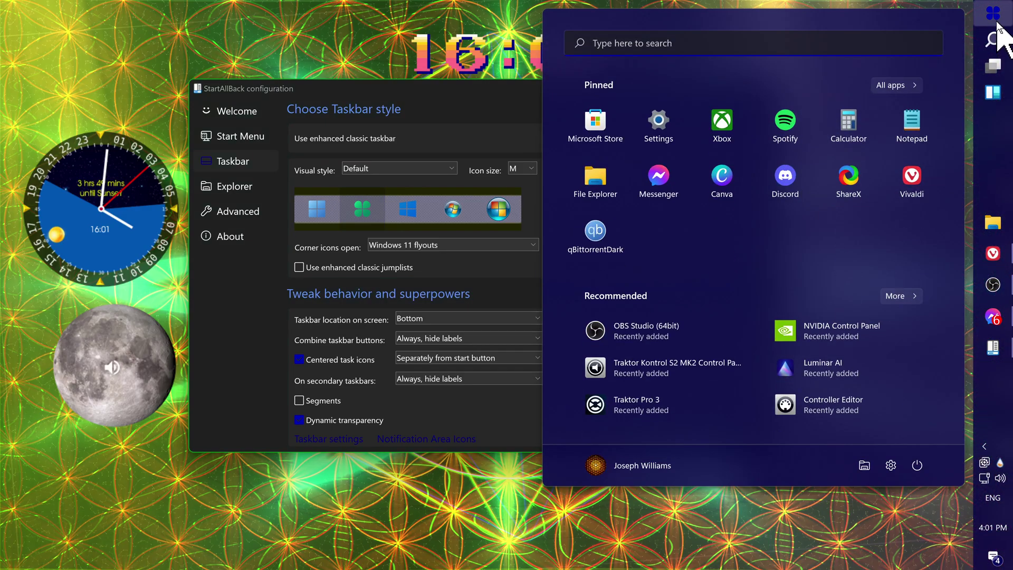
pyautogui.click(995, 23)
# Step: Review the corner icon flyout options and the custom start button image picker without choosing a file
pyautogui.click(602, 233)
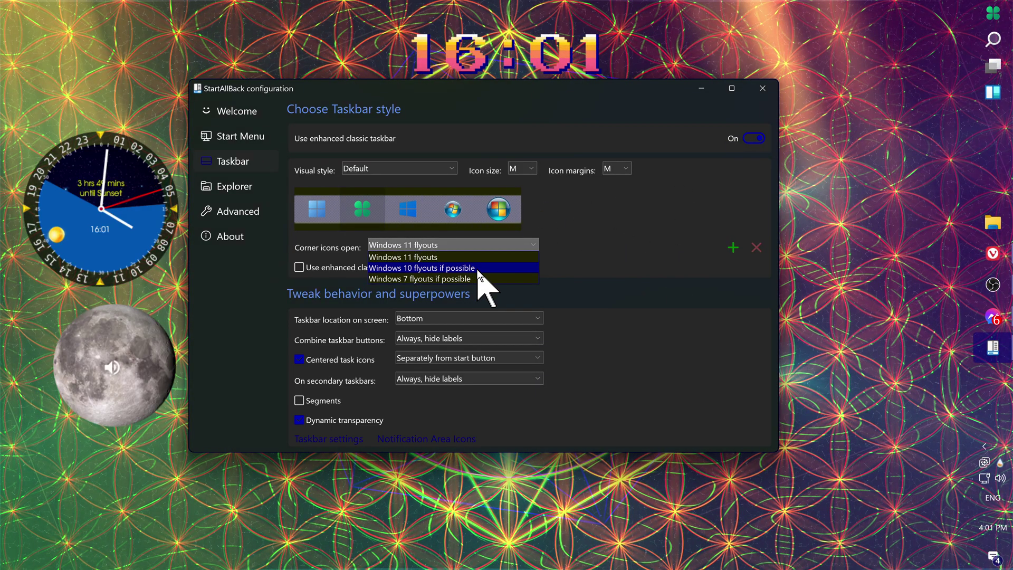
pyautogui.click(486, 257)
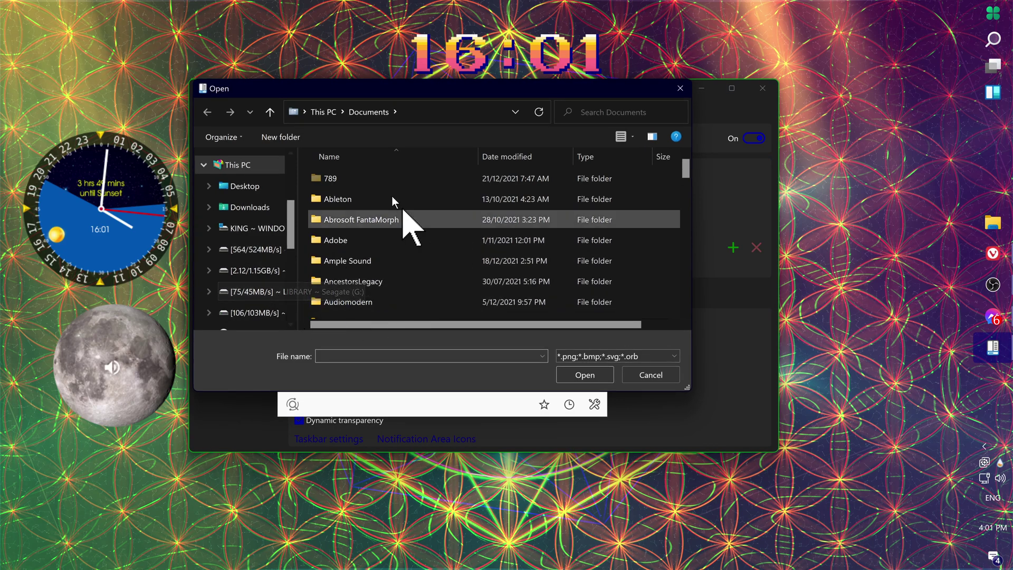
pyautogui.click(671, 378)
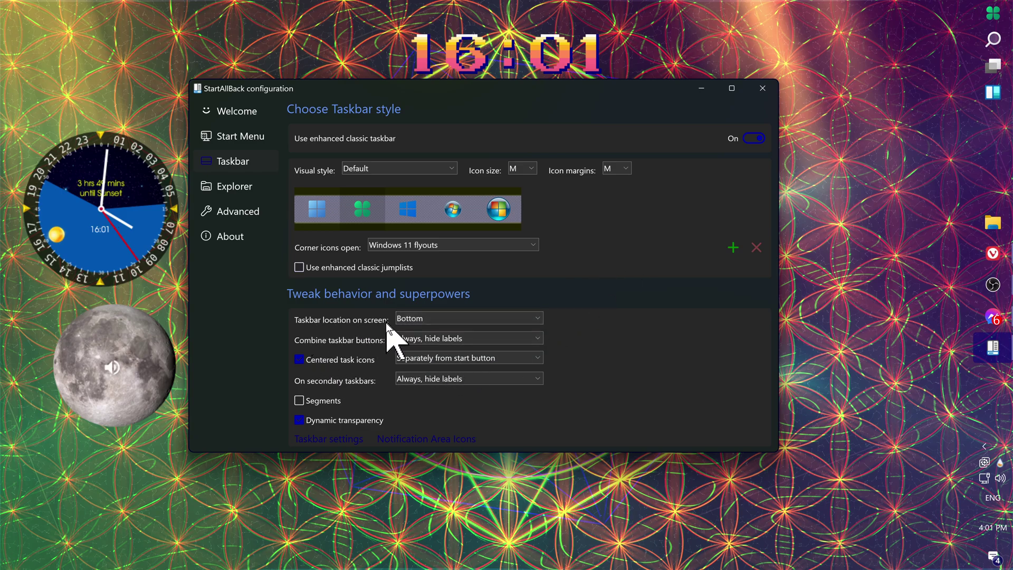
# Step: Set the taskbar location on screen to Bottom, and switch it to Right
pyautogui.click(439, 318)
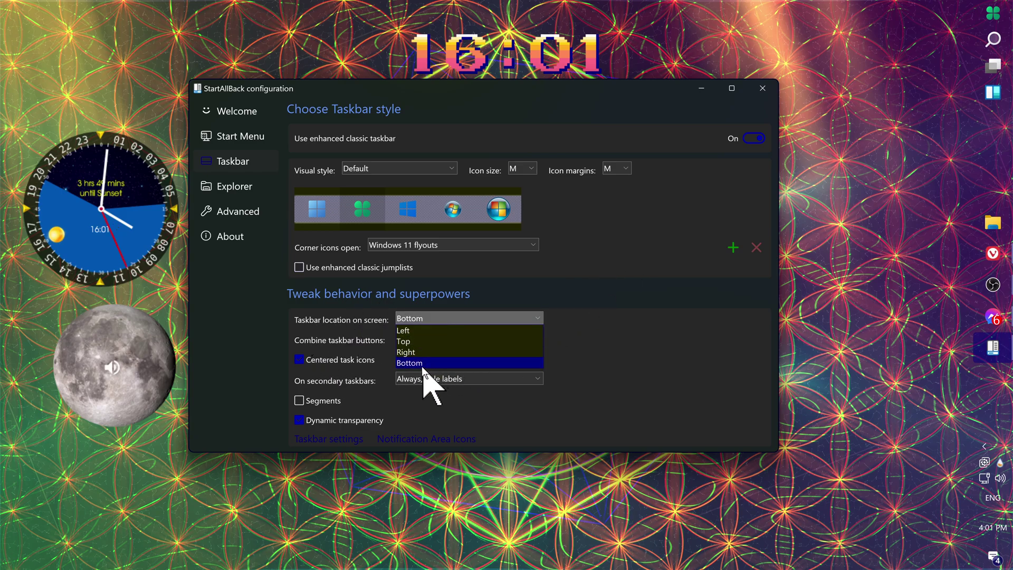
pyautogui.click(420, 362)
pyautogui.click(419, 320)
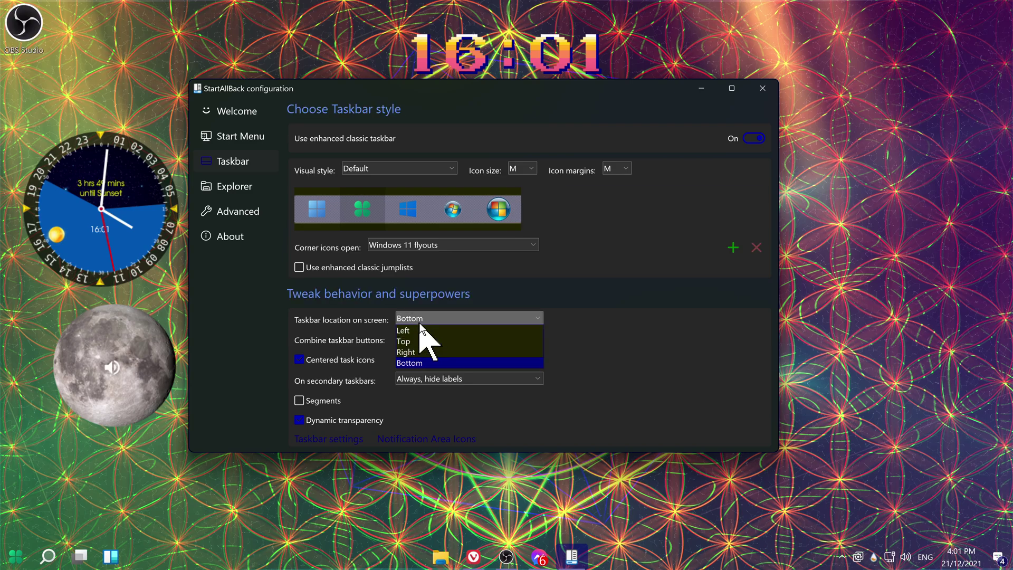
pyautogui.click(428, 352)
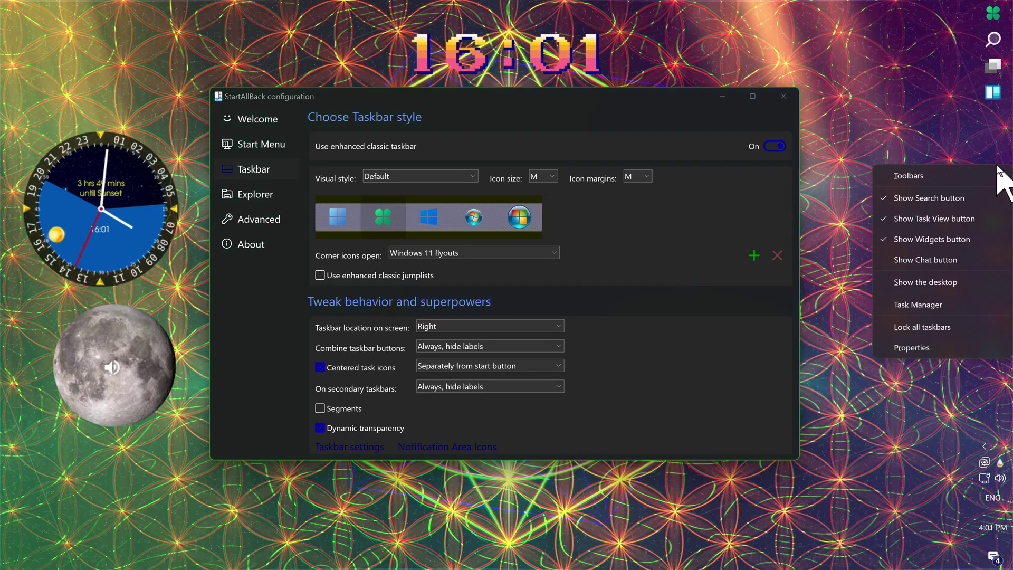
# Step: Lock all taskbars and unlock them again
pyautogui.click(936, 328)
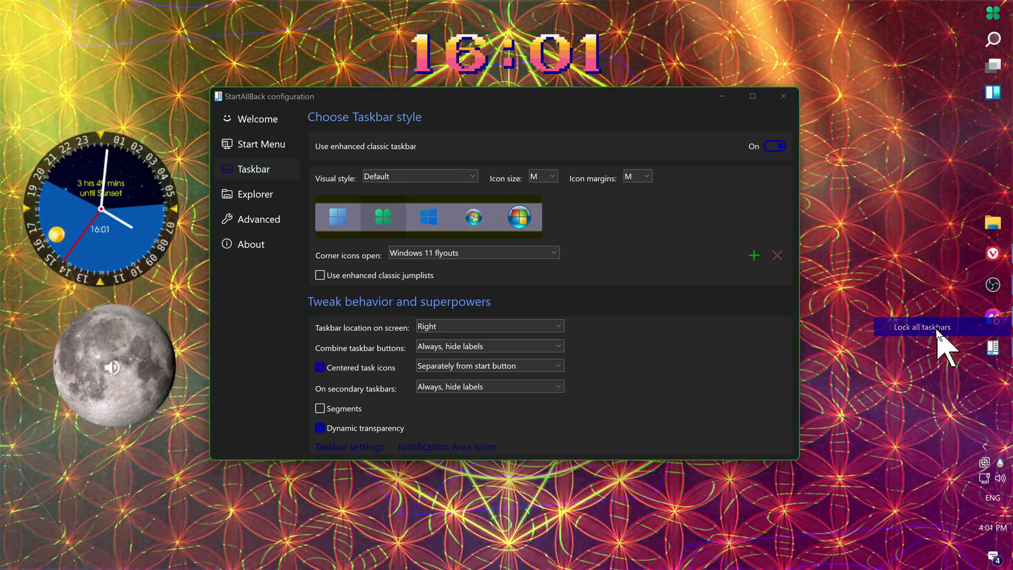
pyautogui.rightClick(1004, 170)
pyautogui.click(923, 331)
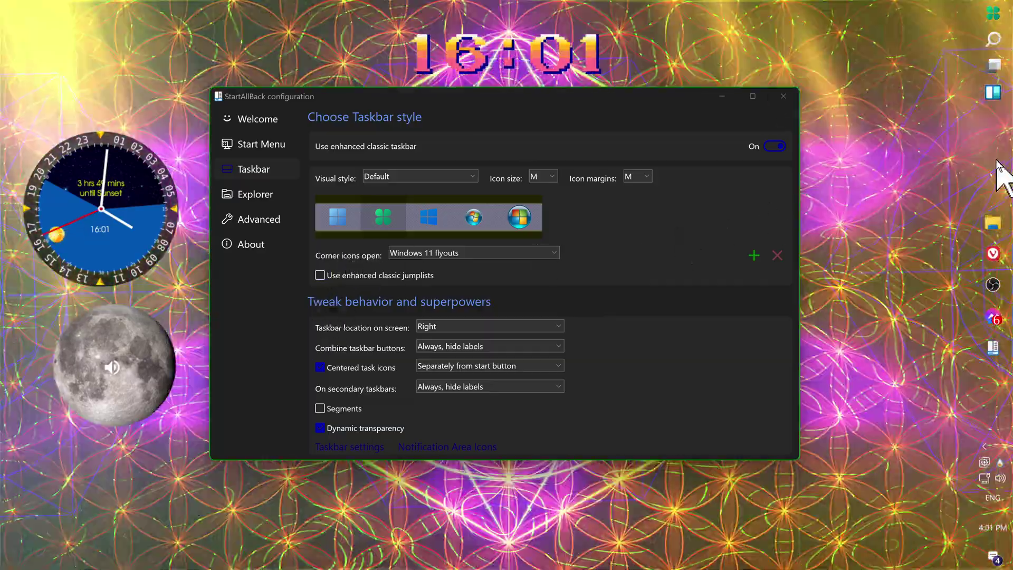
# Step: Move the unlocked taskbar to the top screen edge and check how quick settings and the Start menu open there
pyautogui.moveTo(997, 163); pyautogui.dragTo(743, 39)
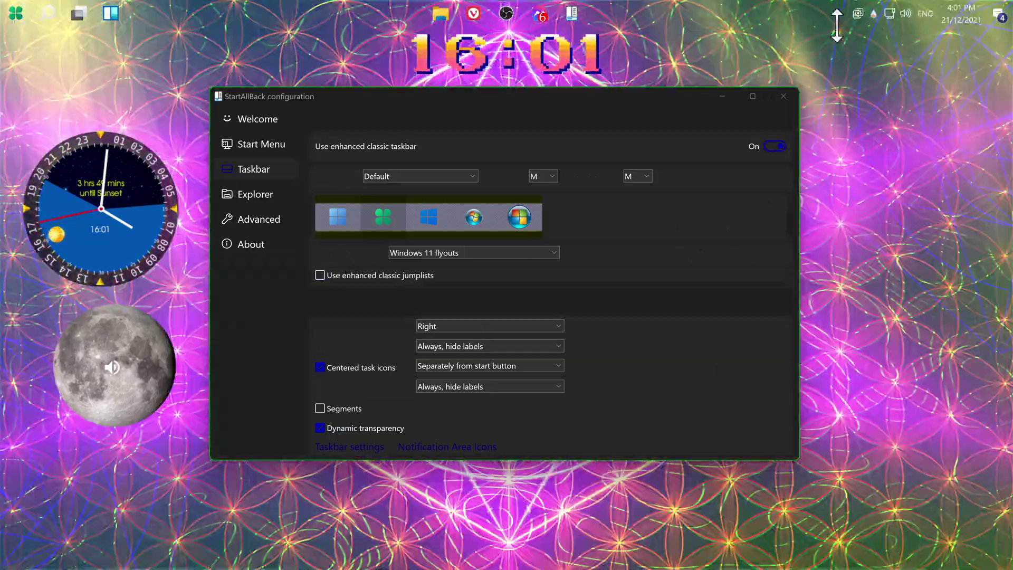
pyautogui.click(841, 20)
pyautogui.click(840, 21)
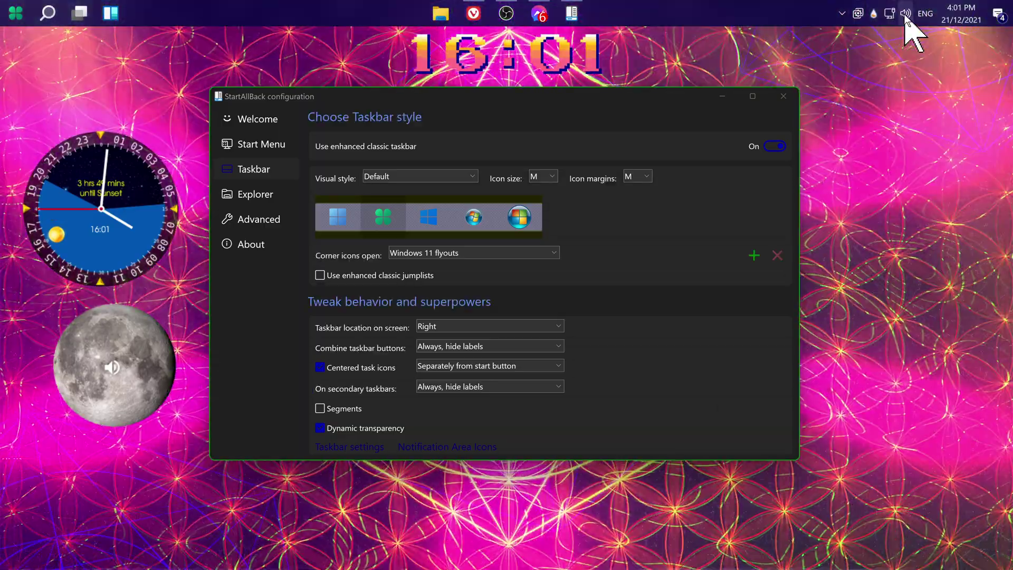
pyautogui.click(905, 14)
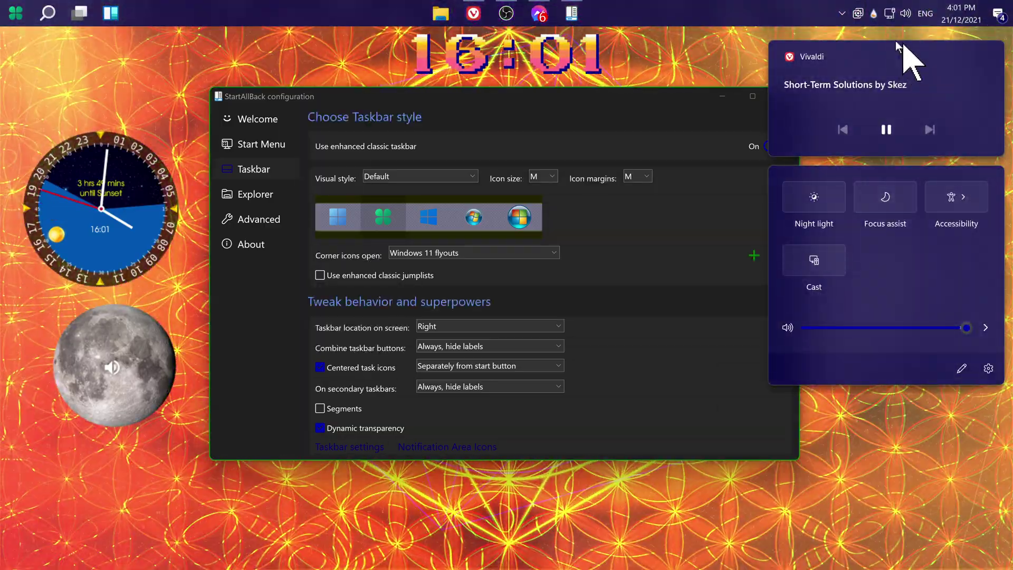
pyautogui.click(771, 9)
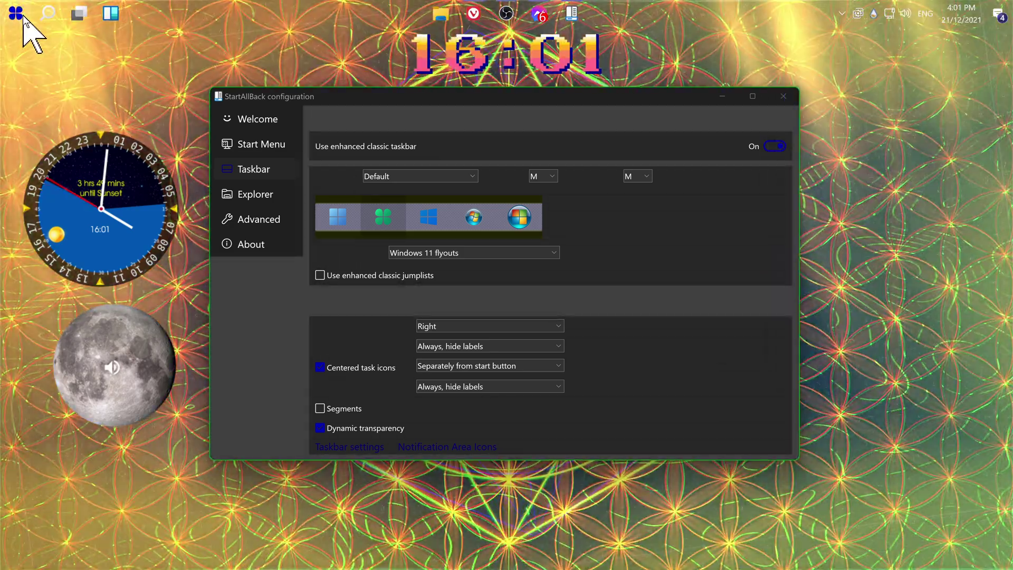
pyautogui.click(23, 16)
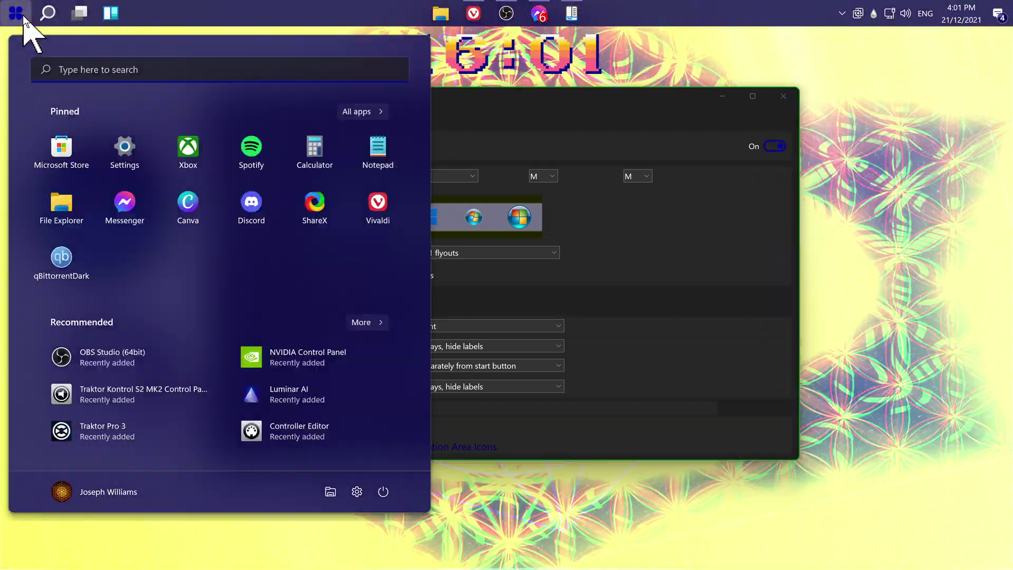
pyautogui.click(23, 16)
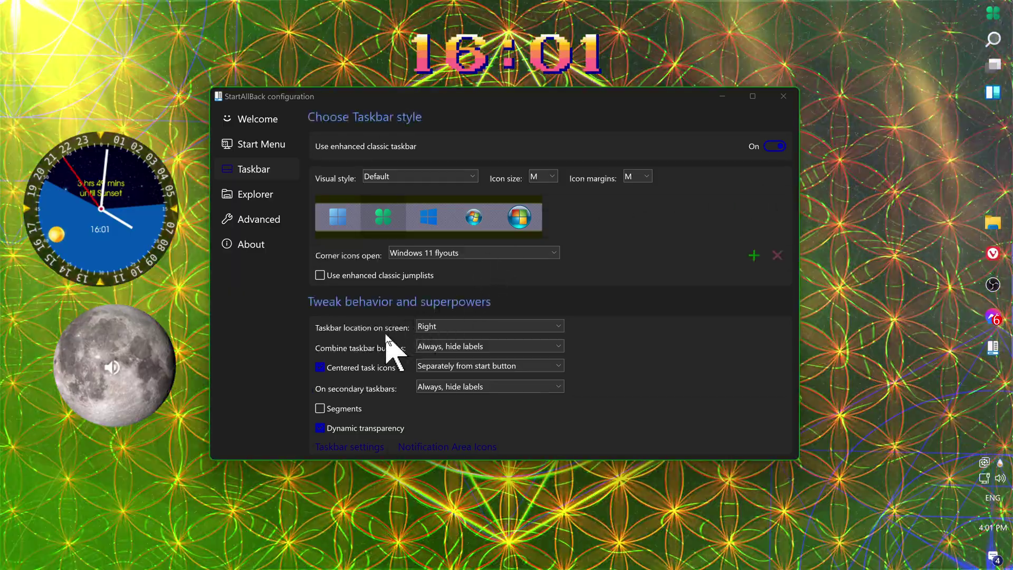
# Step: Check the taskbar's dynamic transparency by maximizing and restoring a File Explorer window, and close that window
pyautogui.click(359, 425)
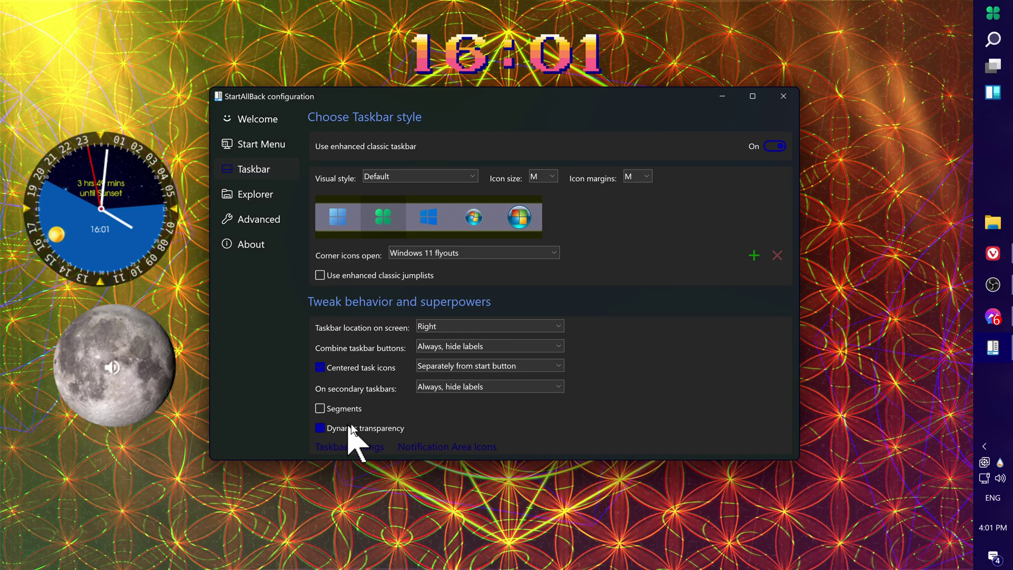
pyautogui.moveTo(625, 102); pyautogui.dragTo(624, 114)
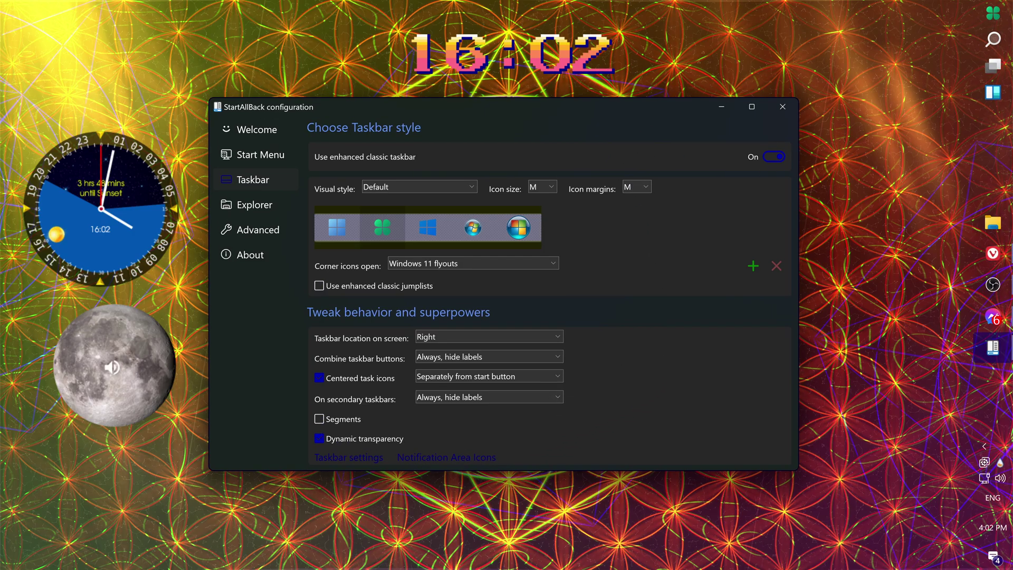
pyautogui.click(992, 223)
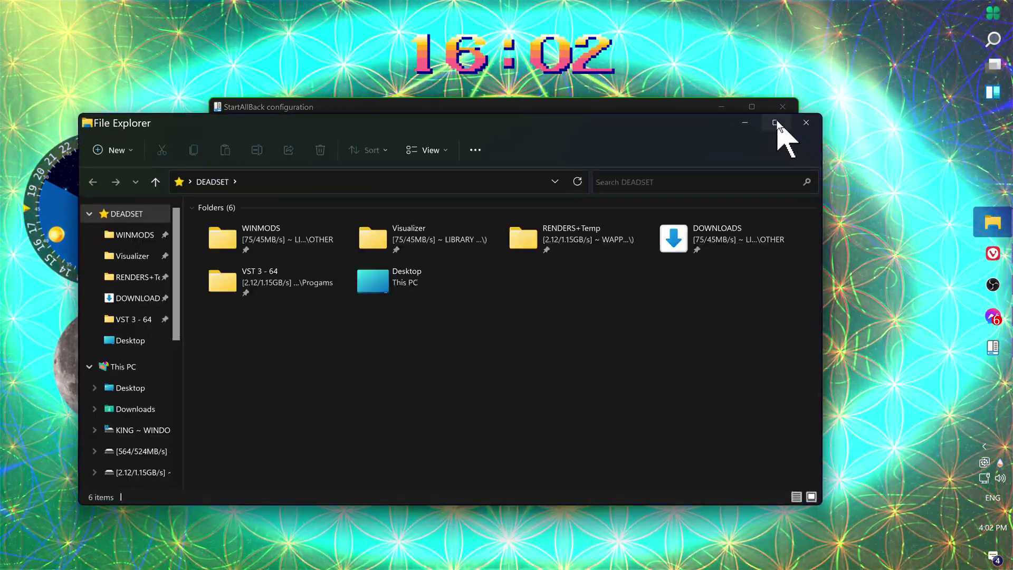
pyautogui.click(775, 120)
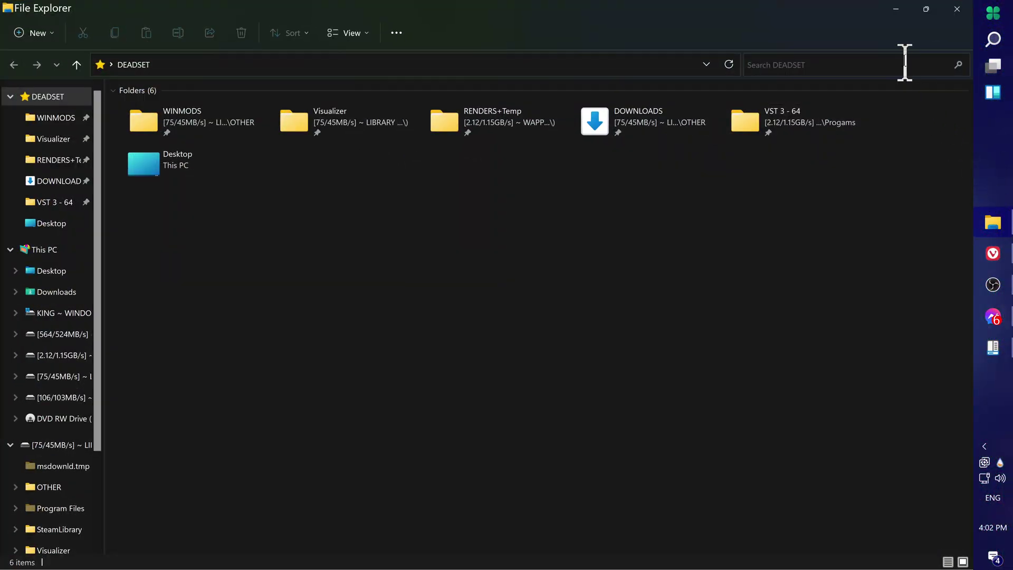
pyautogui.click(922, 13)
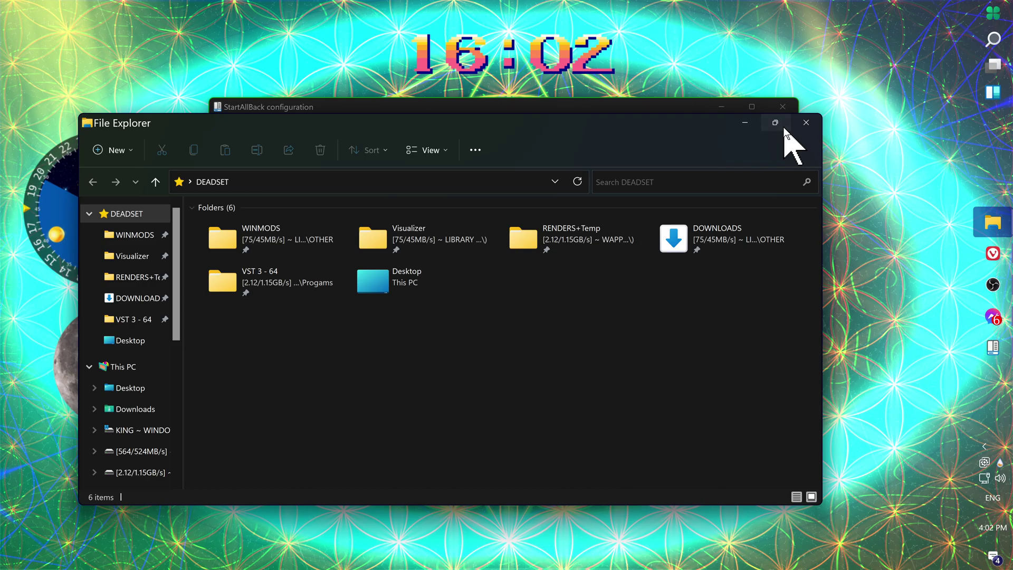
pyautogui.click(784, 128)
pyautogui.click(924, 12)
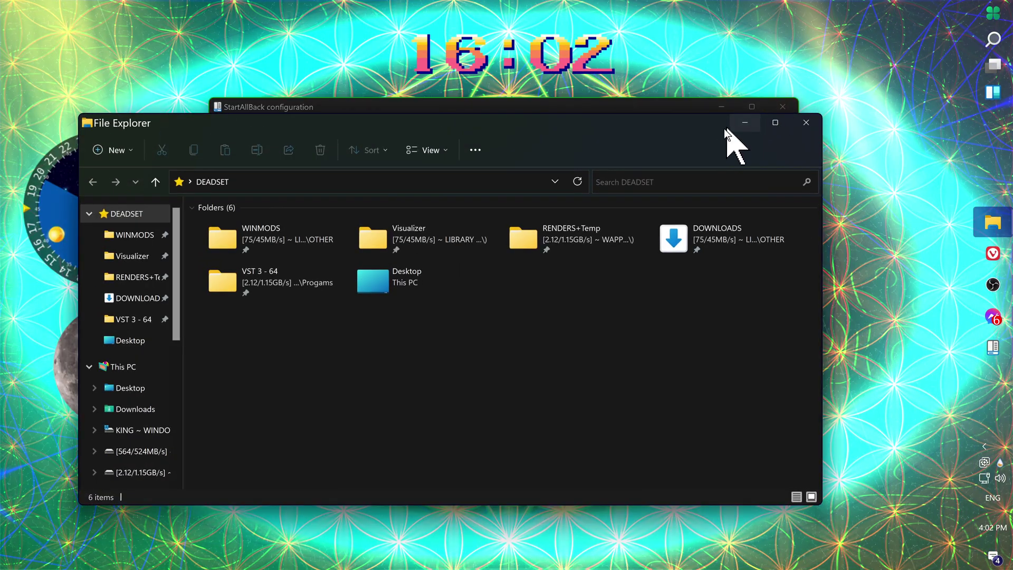
pyautogui.click(811, 125)
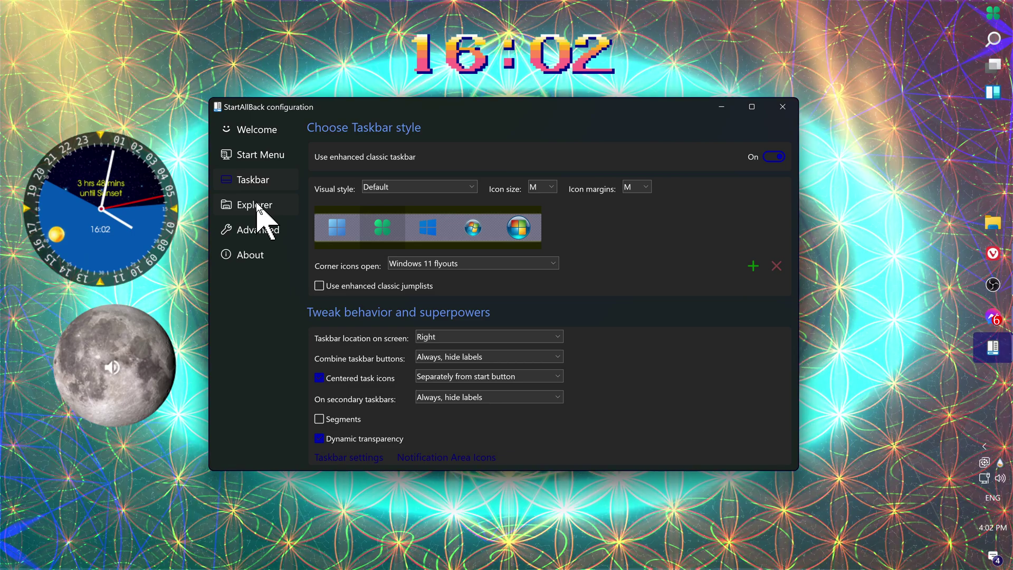
# Step: Enable the Details pane on bottom option for Explorer and check it in a new File Explorer window with WINMODS selected
pyautogui.click(257, 205)
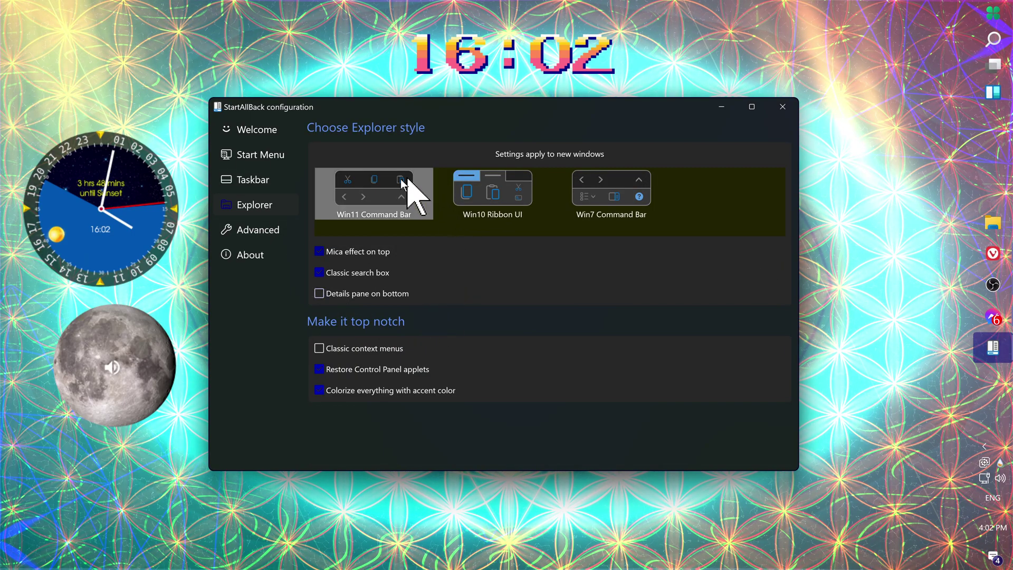
pyautogui.click(340, 296)
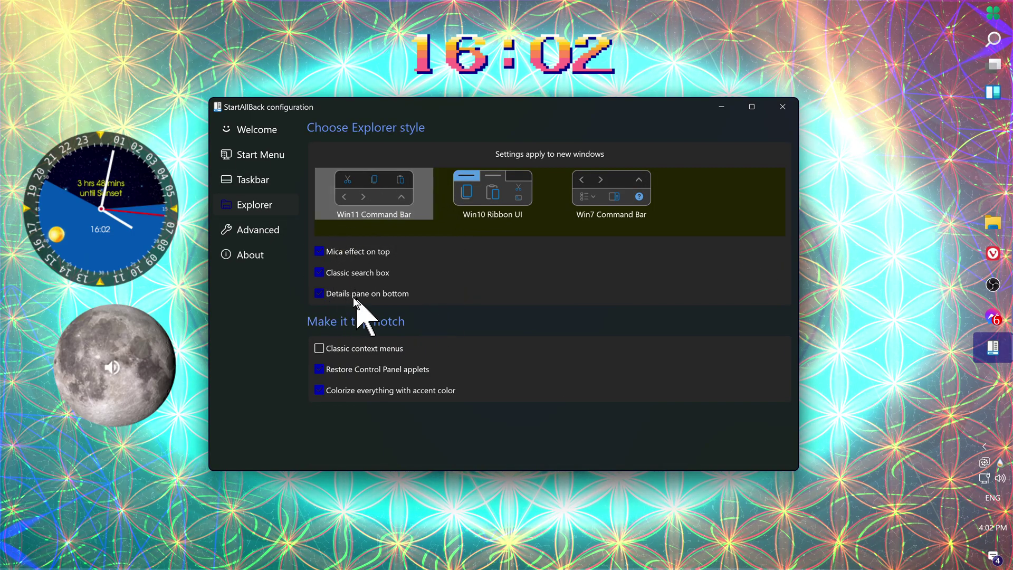
pyautogui.click(994, 223)
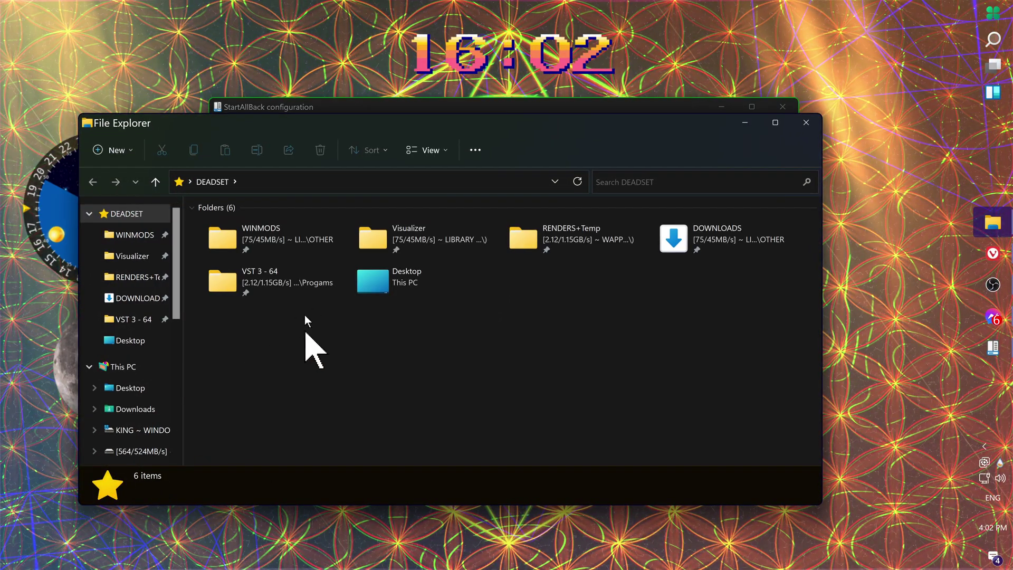
pyautogui.click(289, 235)
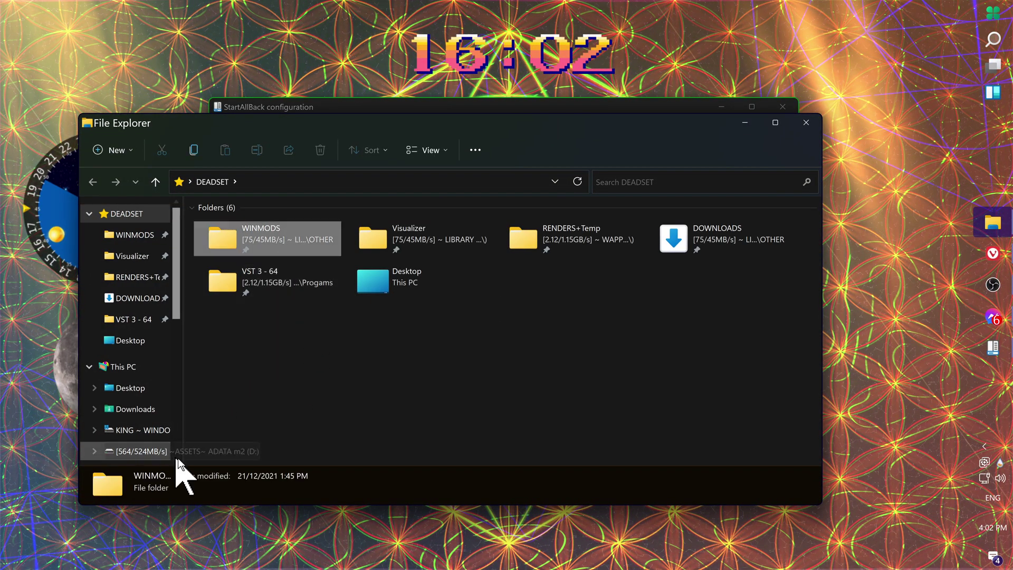
# Step: Open the WINMODS folder, select all its items and show more details for them in the details pane
pyautogui.doubleClick(302, 242)
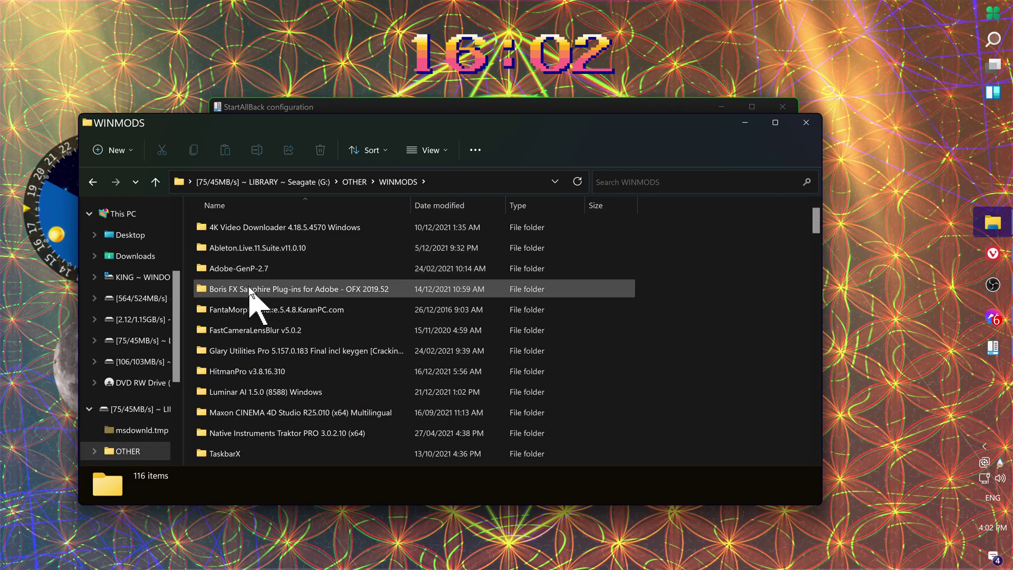
pyautogui.click(244, 273)
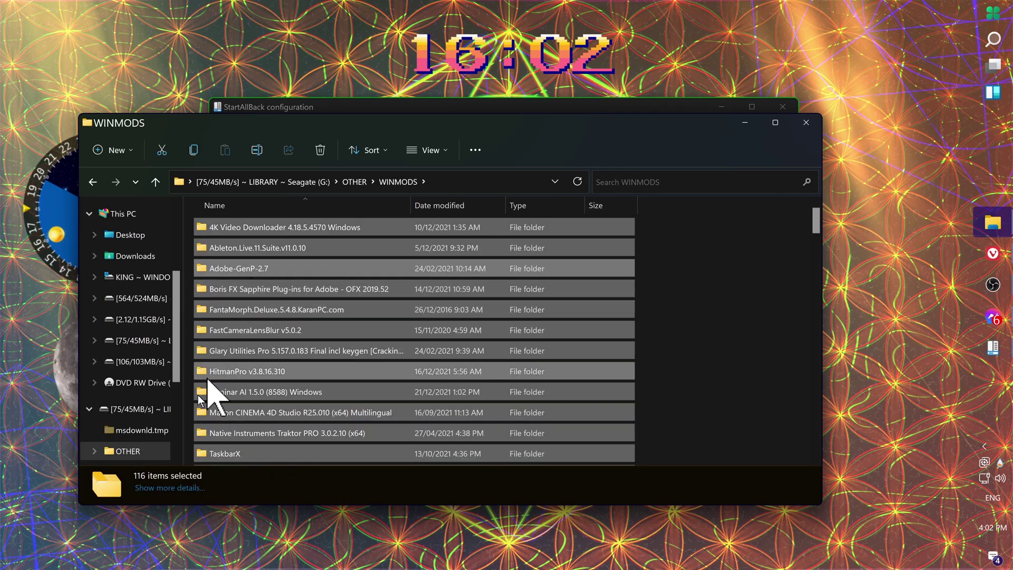
pyautogui.click(150, 489)
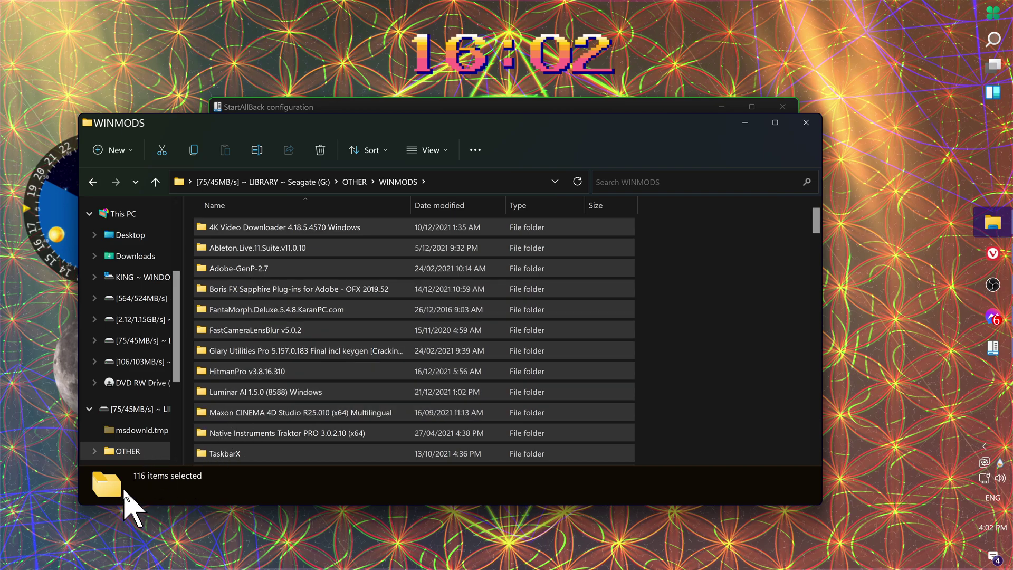
pyautogui.moveTo(292, 123); pyautogui.dragTo(357, 82)
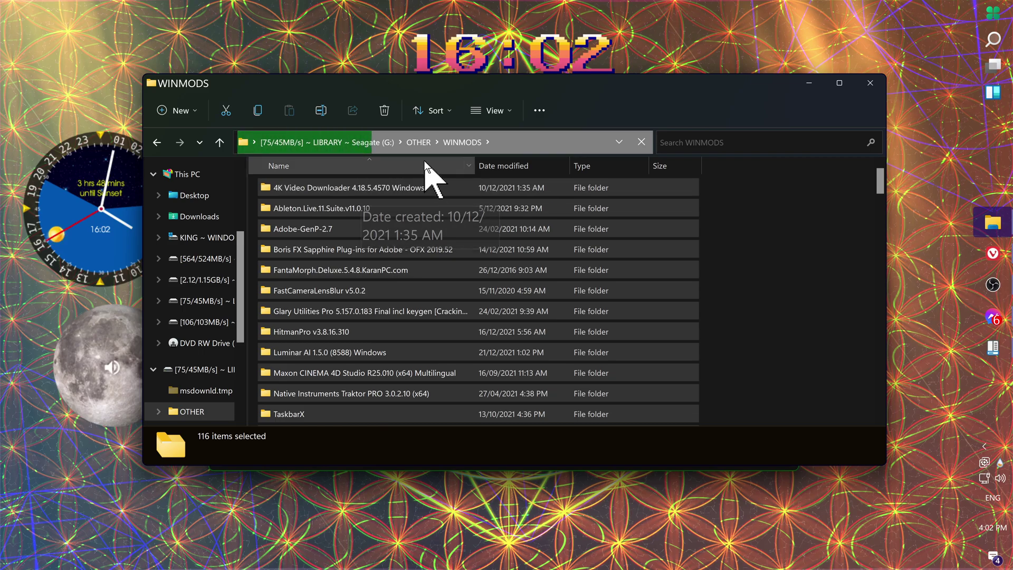
pyautogui.scroll(-15, 393, 236)
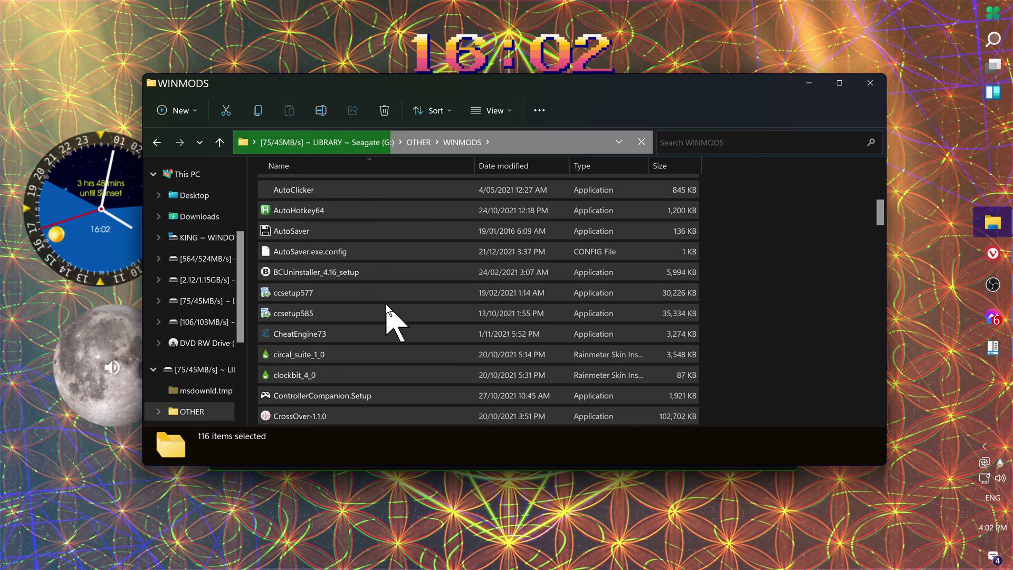
# Step: Look through the selected items in the WINMODS folder down to the end of the list, and clear the selection
pyautogui.scroll(-4, 387, 306)
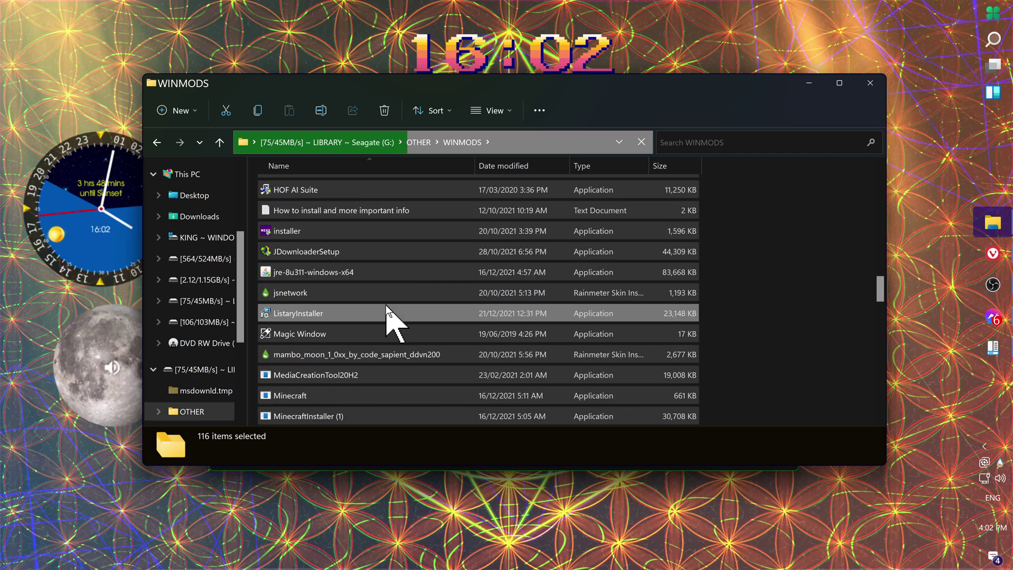
pyautogui.scroll(-15, 386, 312)
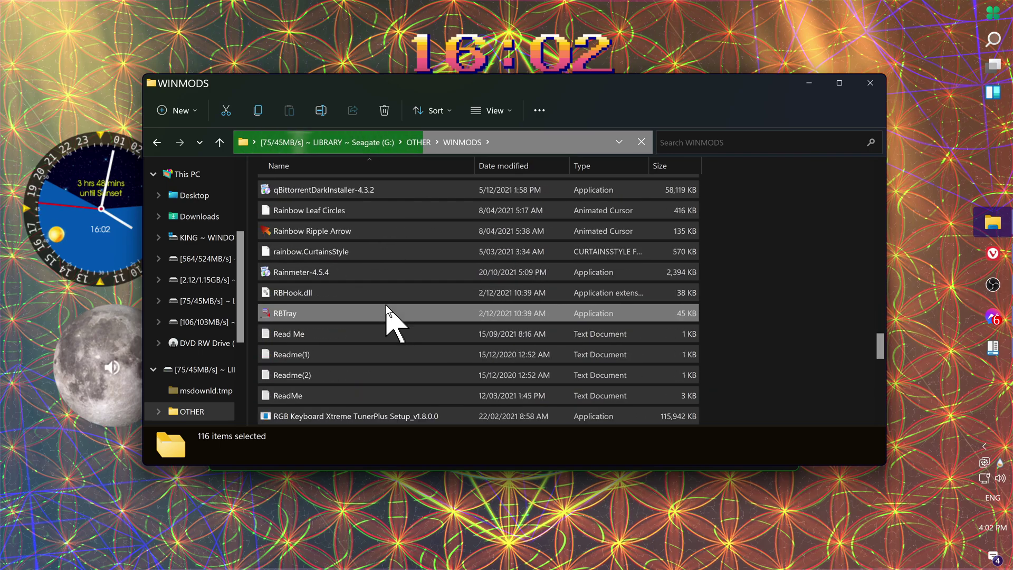
pyautogui.scroll(-8, 386, 314)
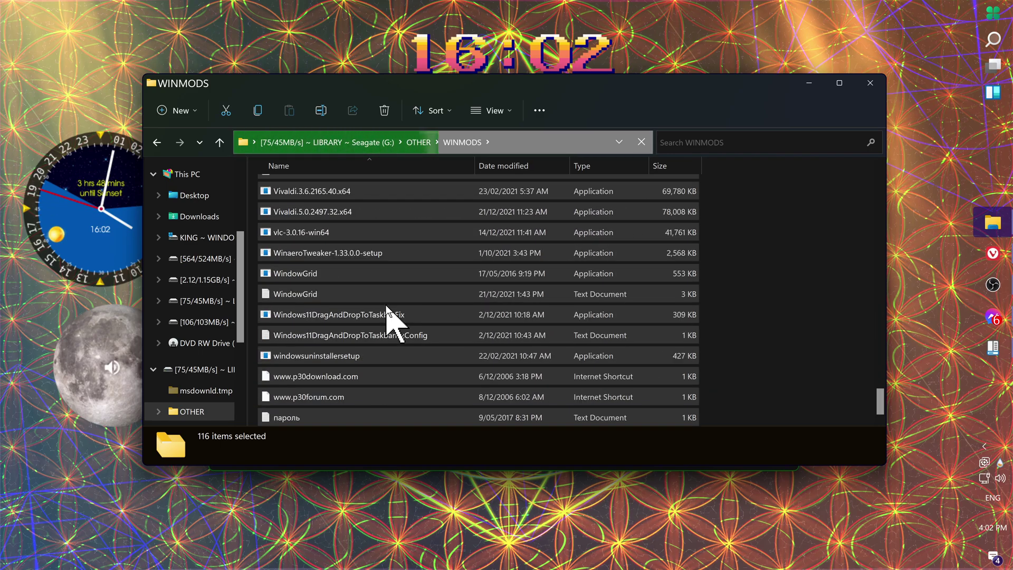
pyautogui.scroll(20, 393, 376)
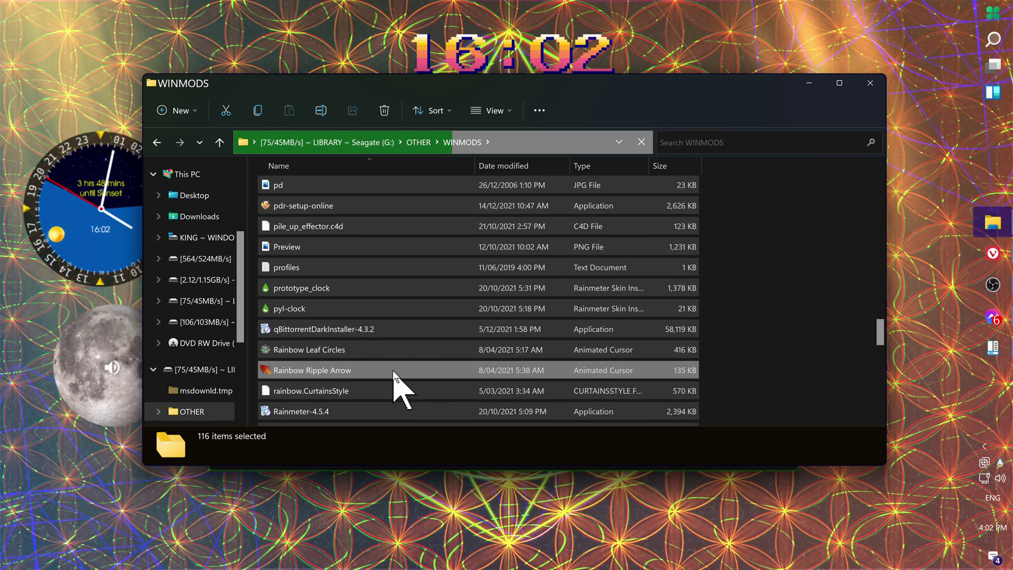
pyautogui.scroll(15, 387, 342)
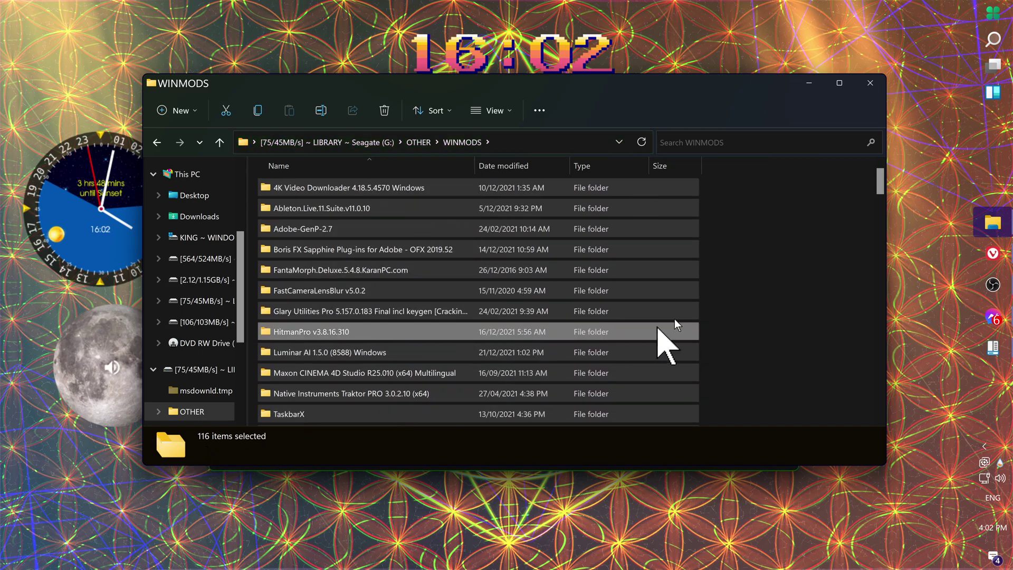
pyautogui.click(807, 257)
# Step: Select the range of files from AutoHotkey64 through пароль in the WINMODS folder and look back over it
pyautogui.scroll(-5, 366, 331)
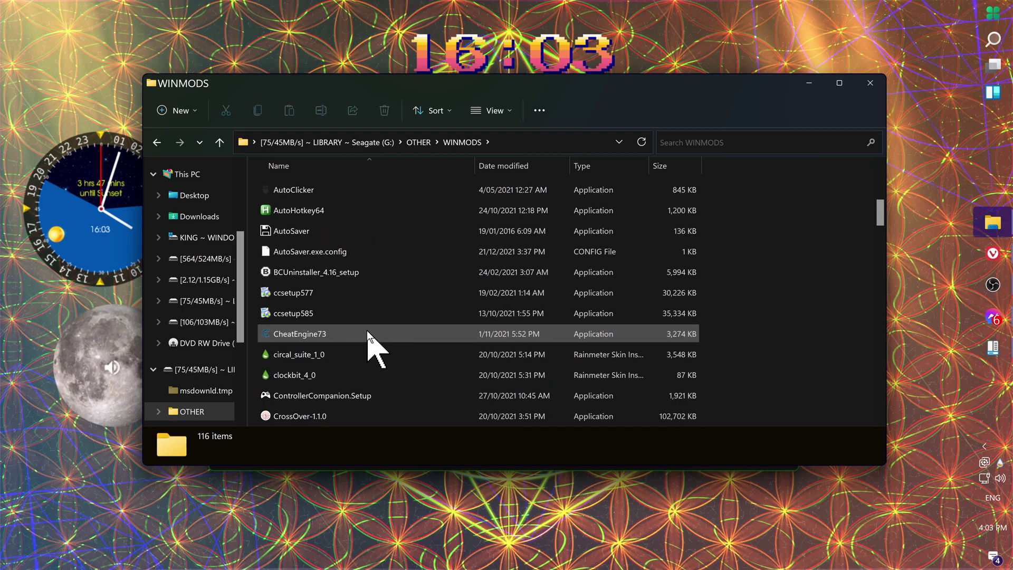
pyautogui.click(323, 208)
pyautogui.scroll(-8, 360, 322)
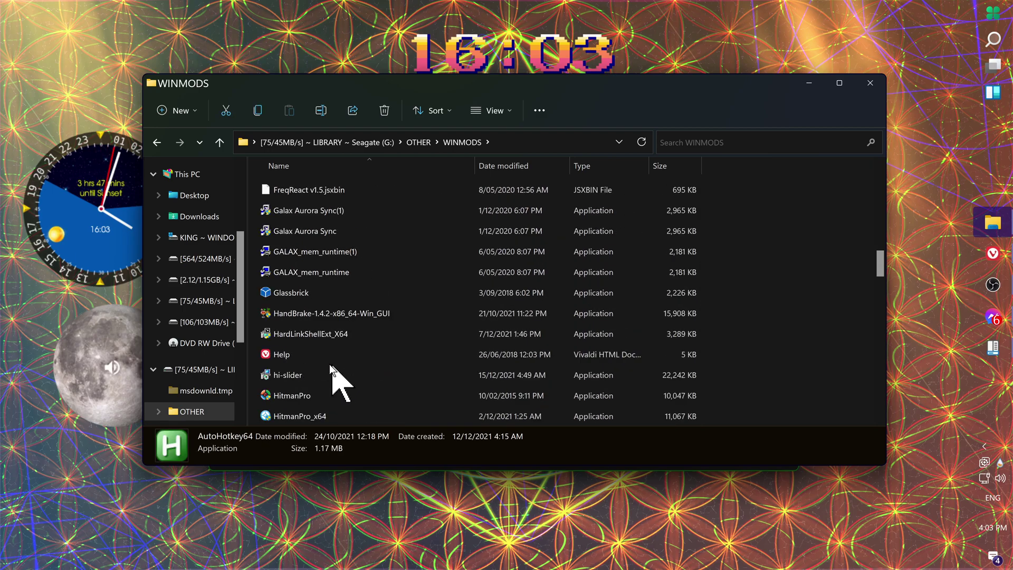
pyautogui.scroll(-15, 322, 401)
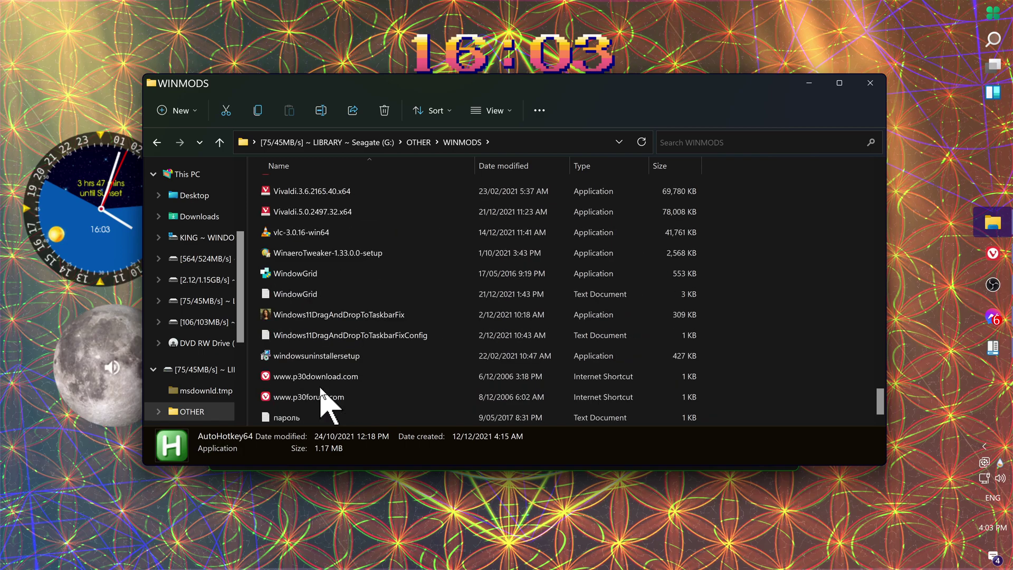
pyautogui.keyDown('shift'); pyautogui.click(311, 417); pyautogui.keyUp('shift')
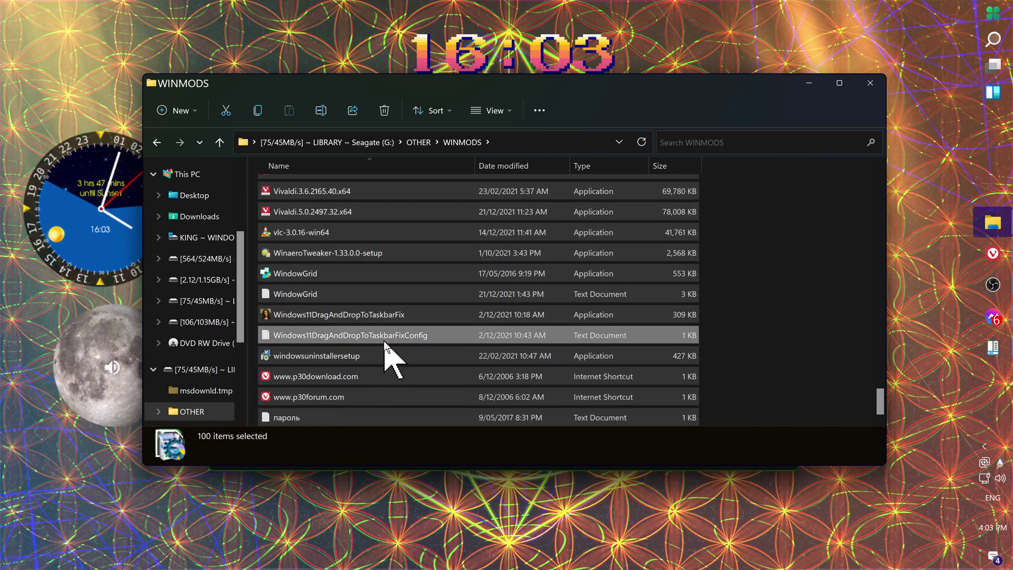
pyautogui.scroll(12, 738, 321)
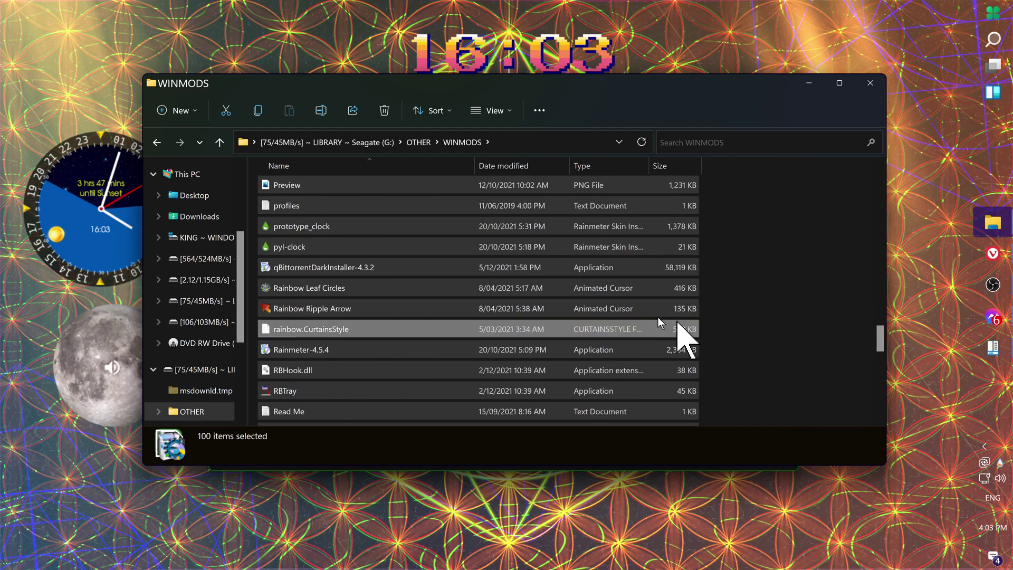
pyautogui.scroll(14, 290, 284)
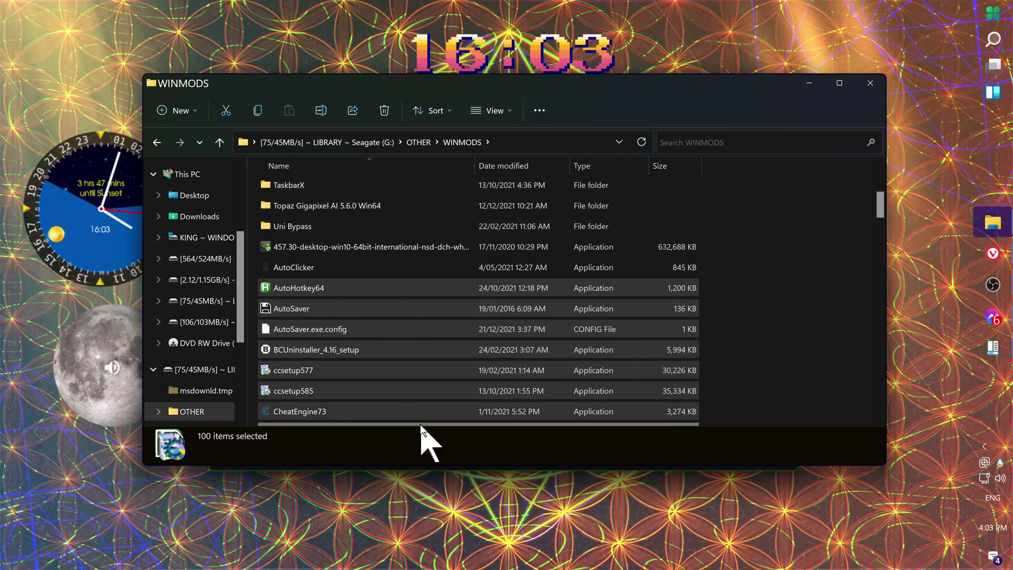
# Step: Select ccsetup577 through CheatEngine73, and extend the selection to include circal_suite_1_0 and clockbit_4_0
pyautogui.click(356, 372)
pyautogui.keyDown('shift'); pyautogui.click(327, 411); pyautogui.keyUp('shift')
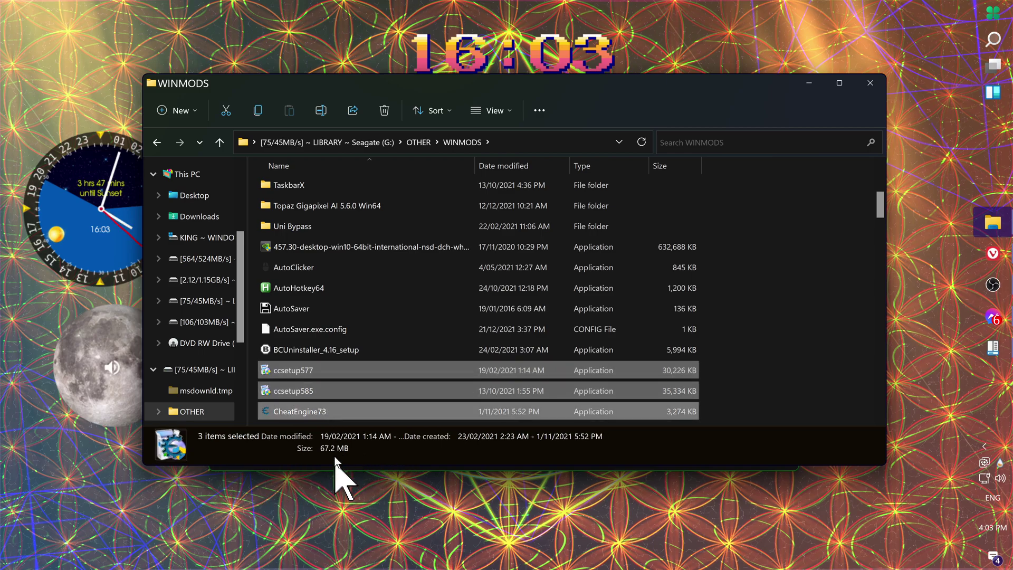
pyautogui.scroll(-1, 341, 302)
pyautogui.keyDown('shift'); pyautogui.click(343, 374); pyautogui.keyUp('shift')
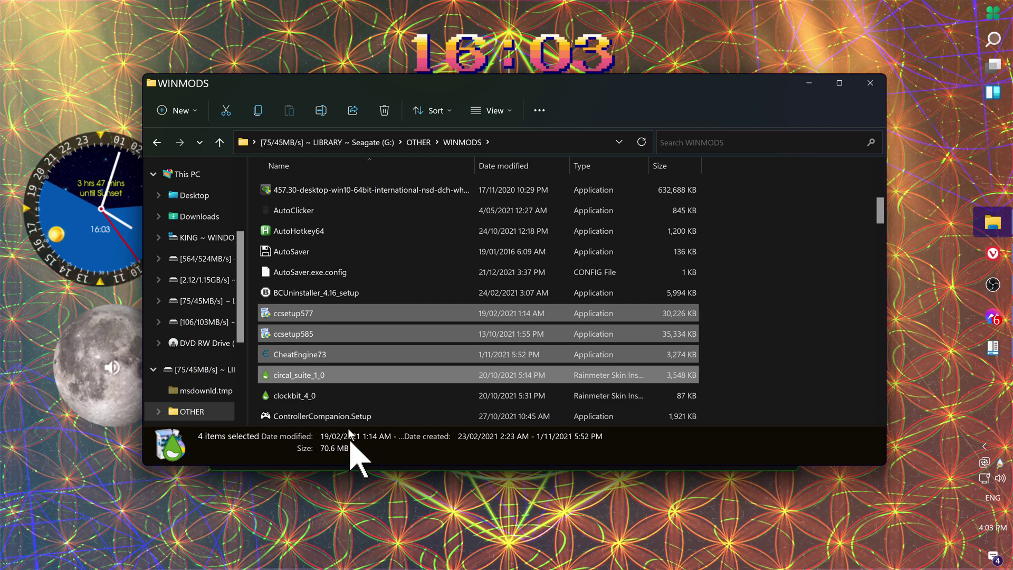
pyautogui.keyDown('shift'); pyautogui.click(344, 395); pyautogui.keyUp('shift')
pyautogui.scroll(-4, 348, 369)
pyautogui.scroll(2, 343, 305)
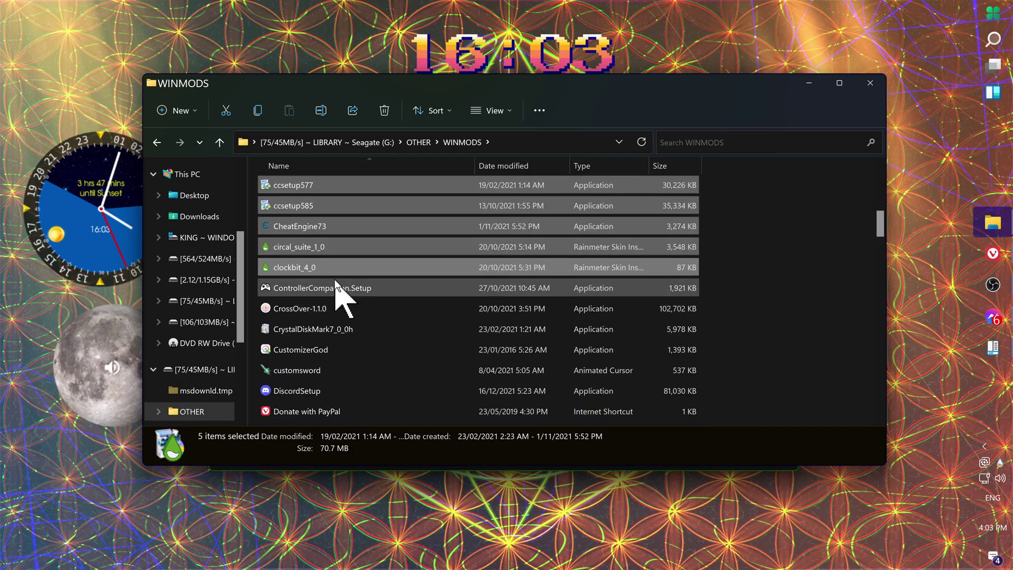
# Step: Extend the file selection through GALAX_mem_runtime and show more details for it in the details pane
pyautogui.click(349, 289)
pyautogui.scroll(-5, 359, 390)
pyautogui.keyDown('shift'); pyautogui.click(345, 355); pyautogui.keyUp('shift')
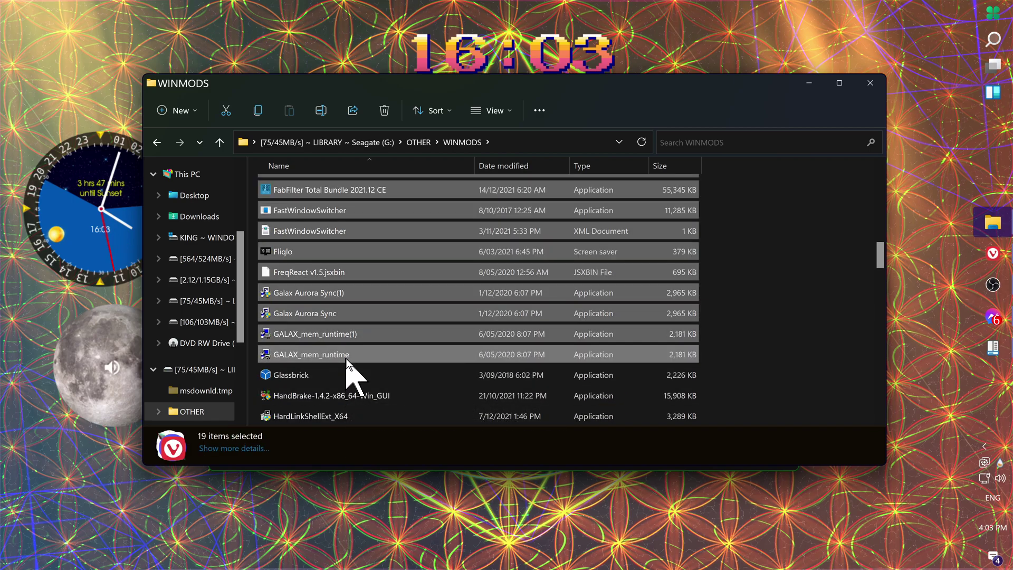
pyautogui.click(228, 449)
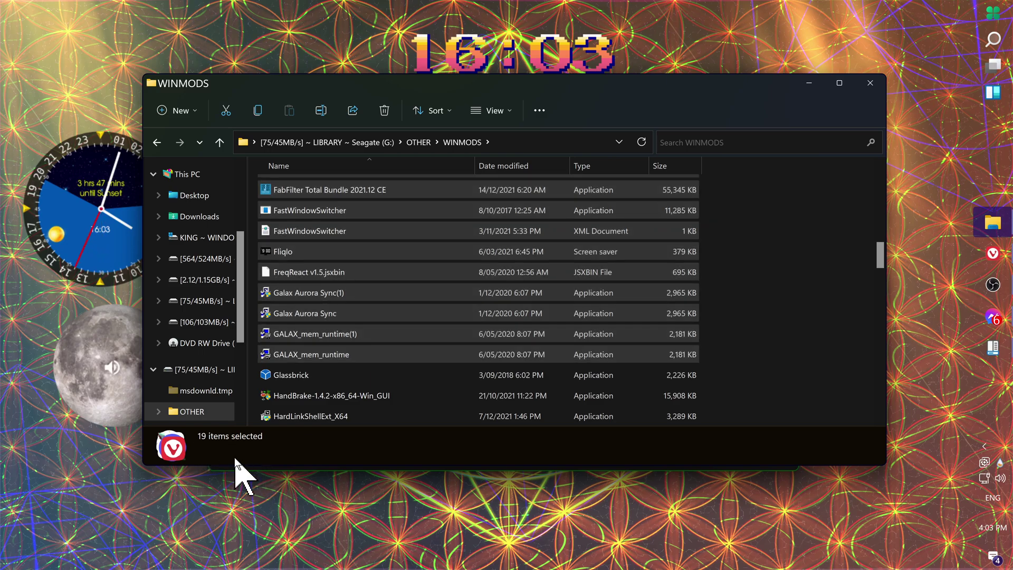
# Step: Check the folder's short context menu and its extended options, refresh the folder from there and close the window
pyautogui.rightClick(811, 337)
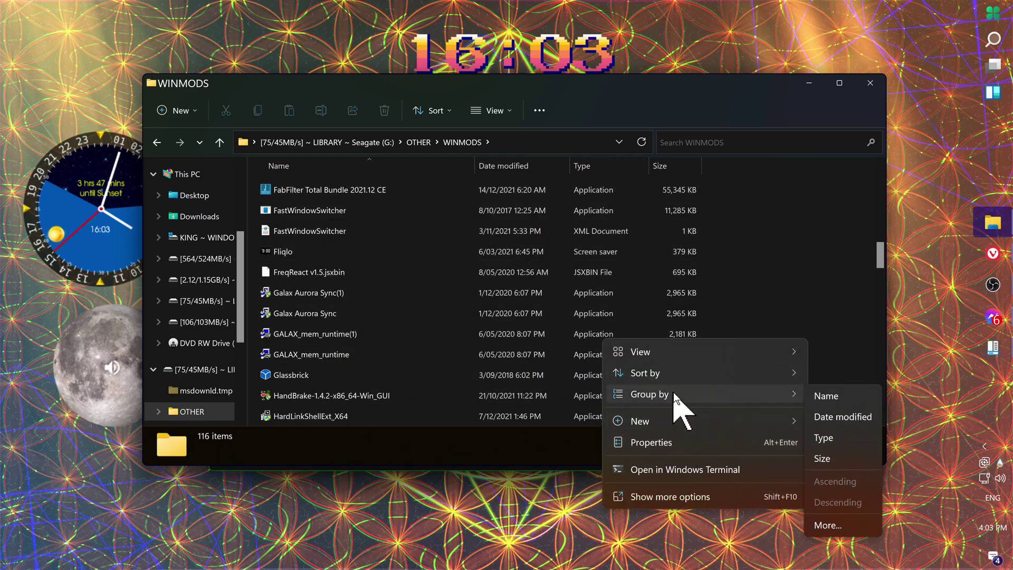
pyautogui.moveTo(686, 352)
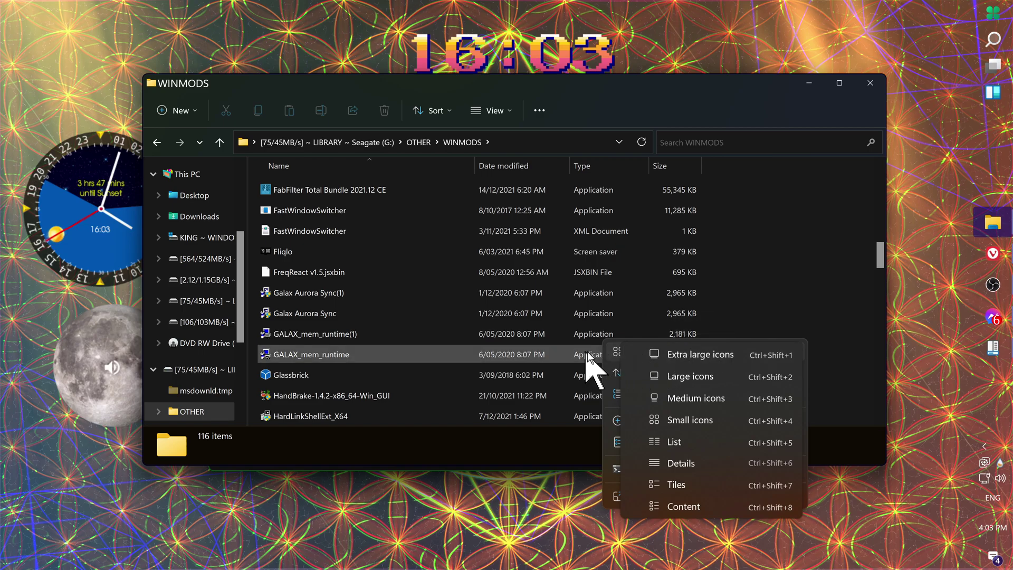
pyautogui.click(882, 244)
pyautogui.rightClick(830, 261)
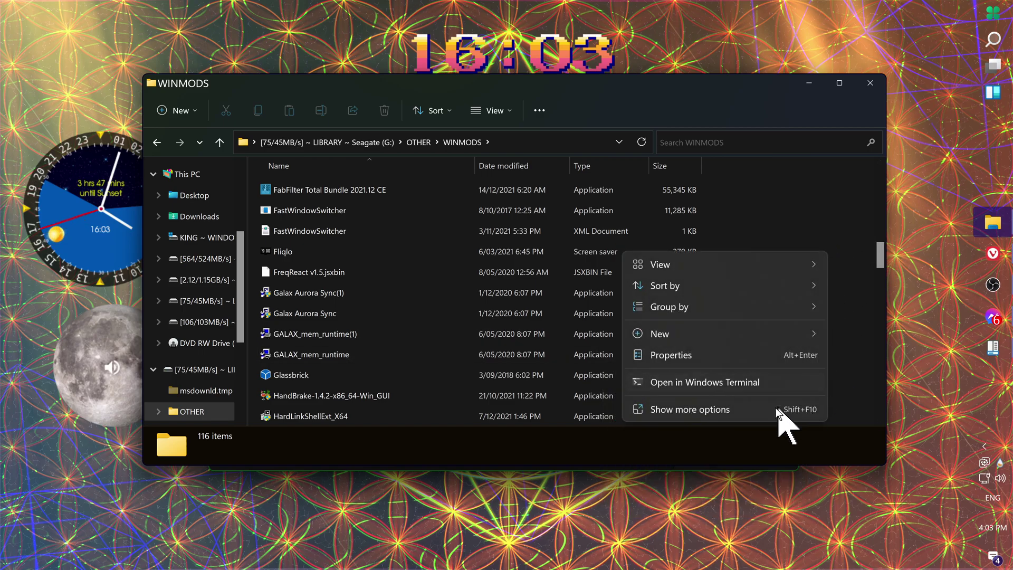
pyautogui.click(743, 407)
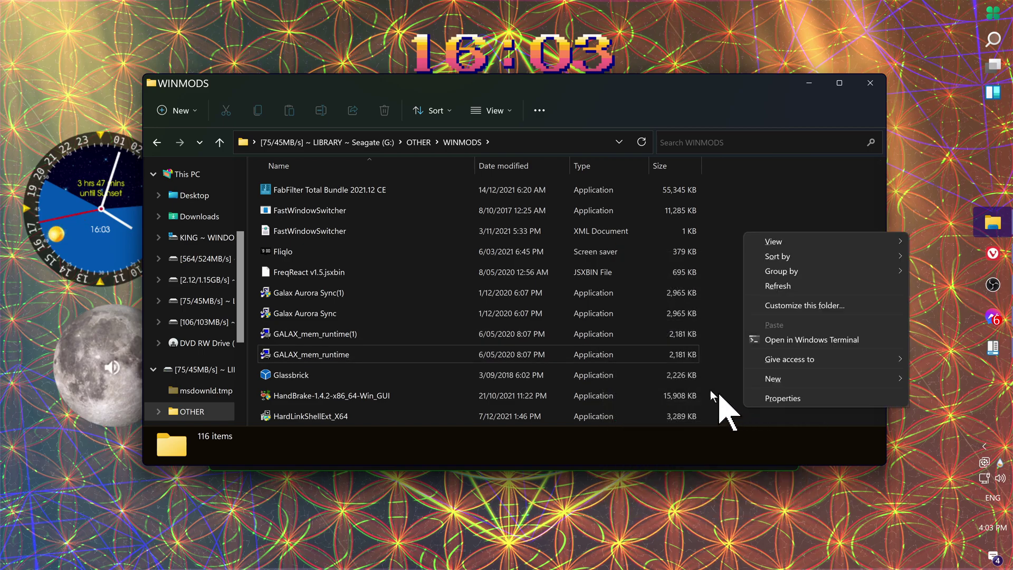
pyautogui.click(779, 285)
pyautogui.click(871, 88)
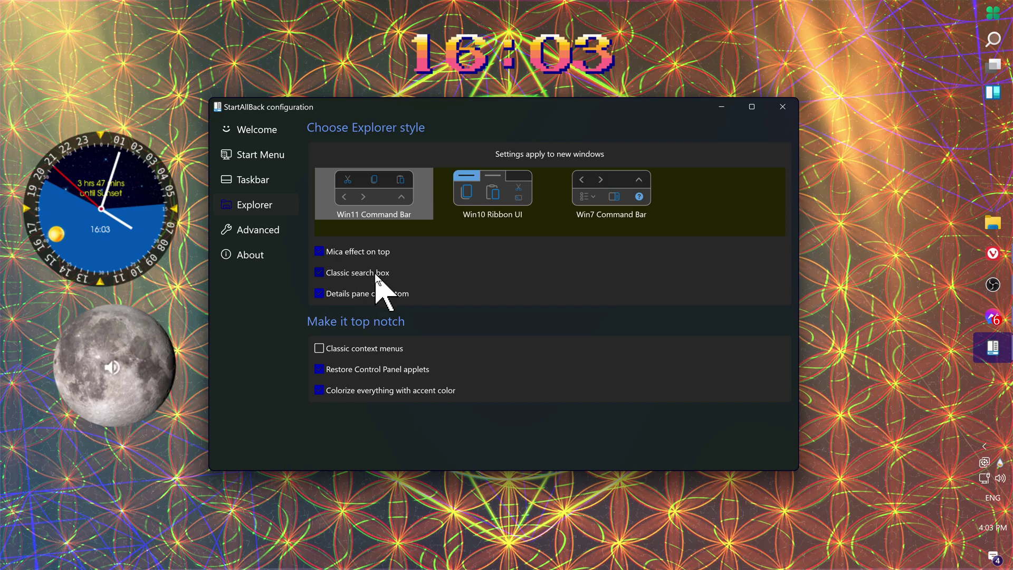
# Step: Check the classic search box in a new File Explorer window, and close that window
pyautogui.click(996, 232)
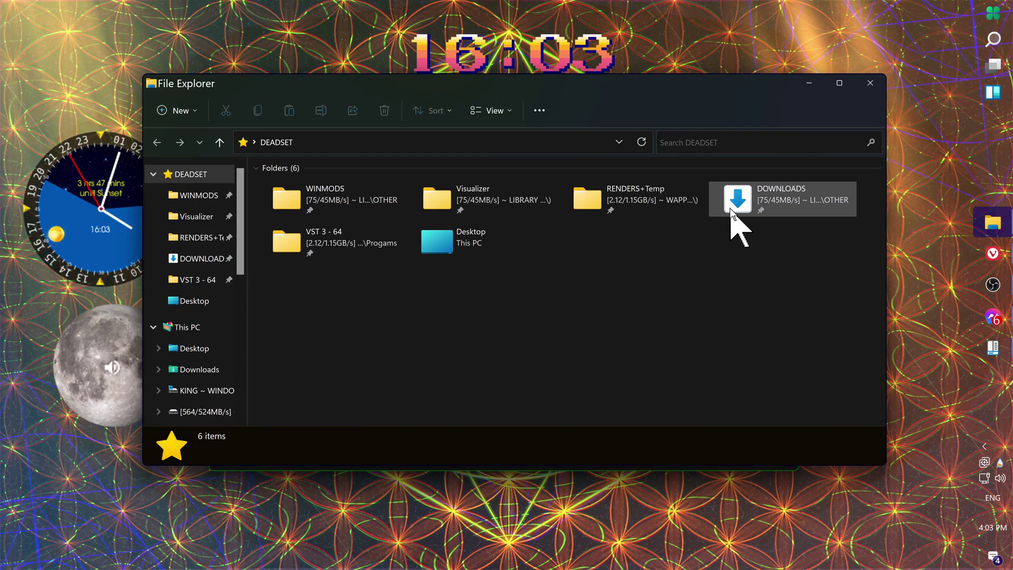
pyautogui.click(748, 141)
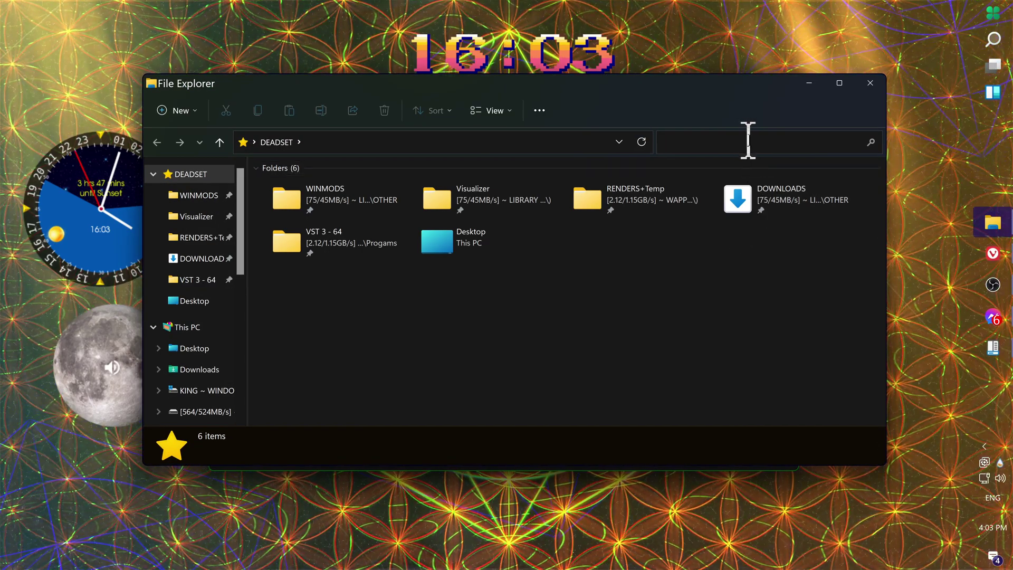
pyautogui.click(870, 83)
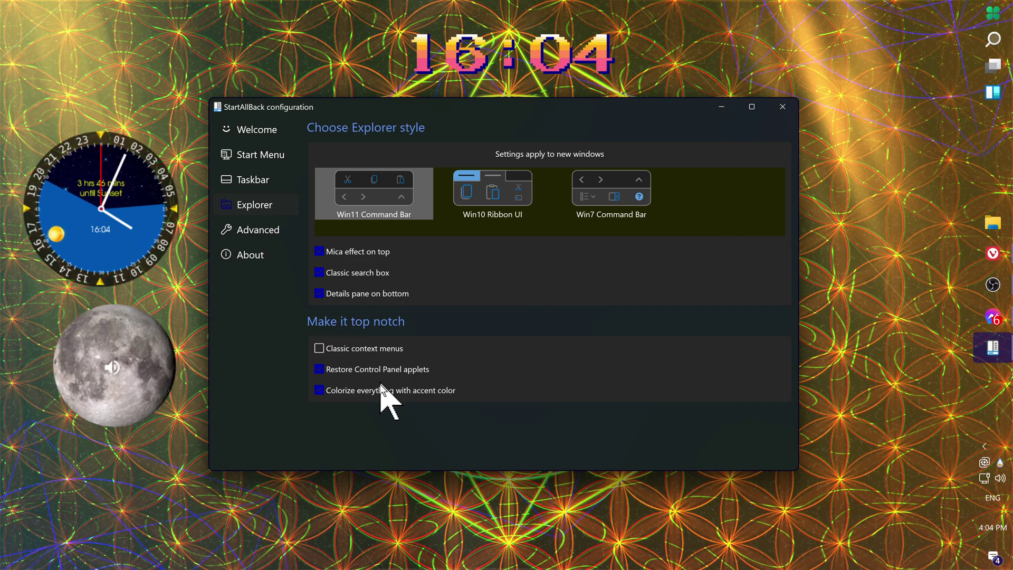
# Step: Show StartAllBack's Advanced settings, and briefly open and close the Start menu
pyautogui.click(261, 236)
pyautogui.moveTo(402, 120); pyautogui.dragTo(415, 110)
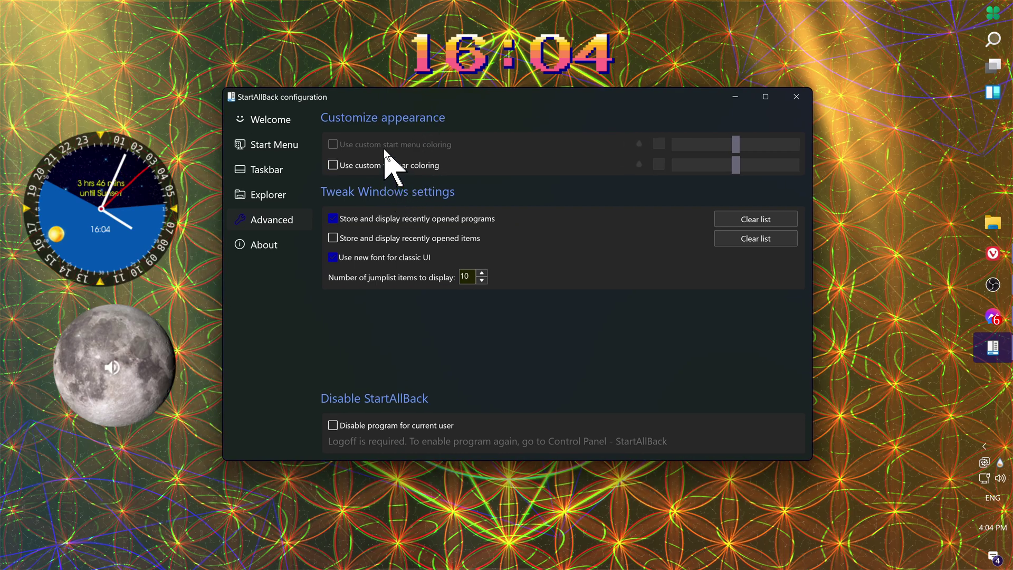
pyautogui.click(992, 13)
pyautogui.click(992, 11)
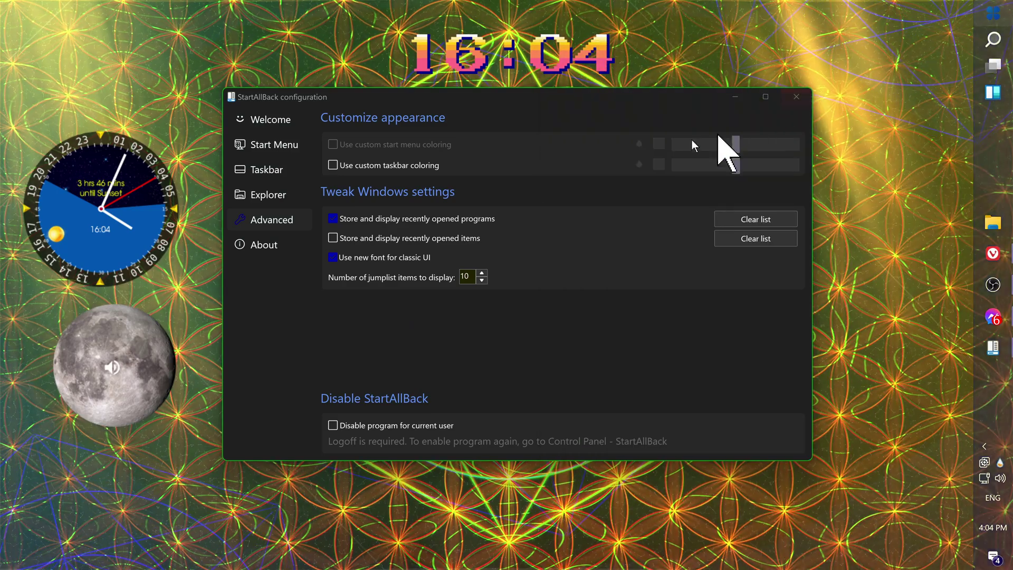
# Step: Enable custom taskbar coloring and set its color to the basic cyan (red 0, green 255, blue 255)
pyautogui.click(421, 164)
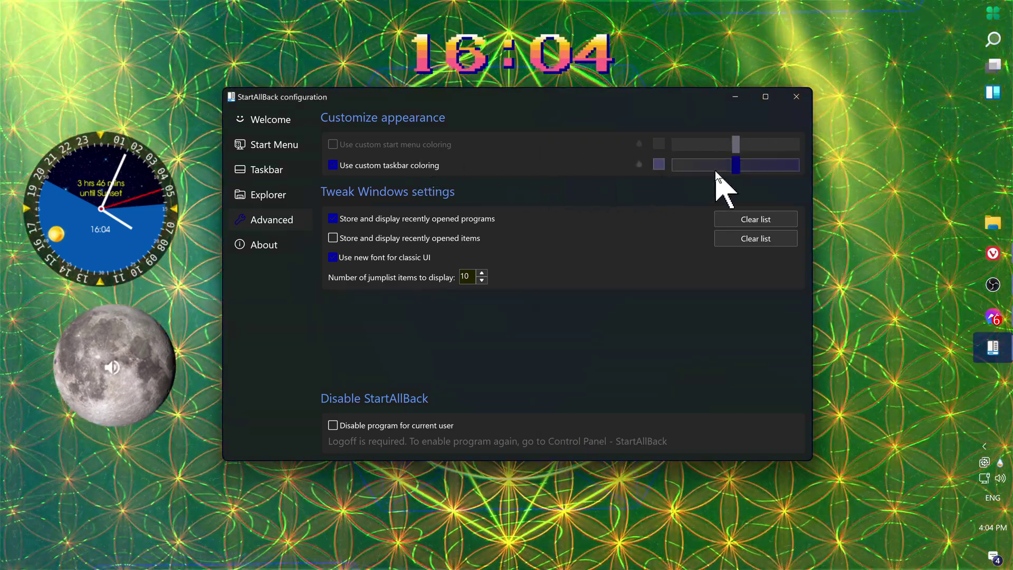
pyautogui.click(658, 164)
pyautogui.click(436, 174)
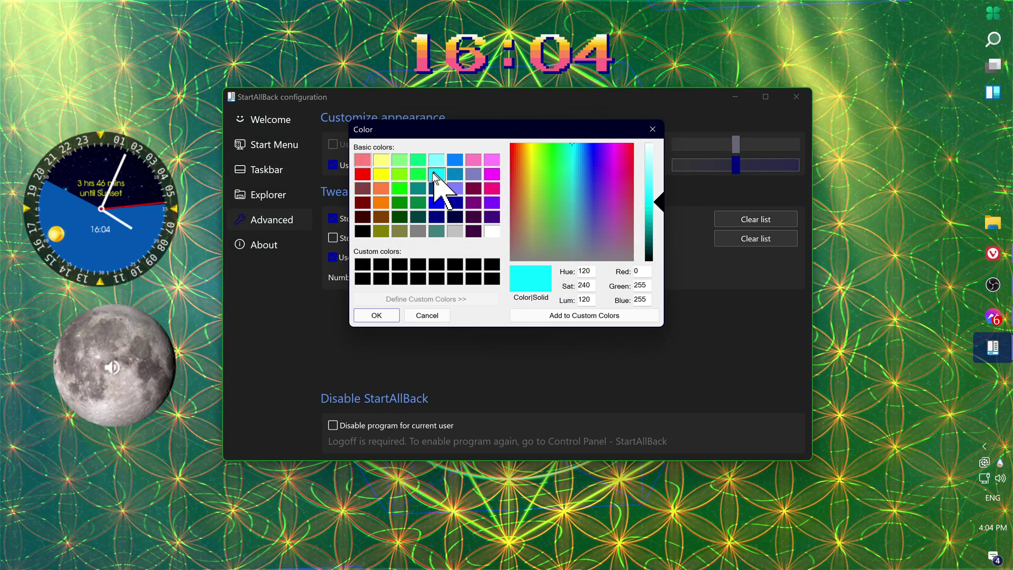
pyautogui.click(376, 315)
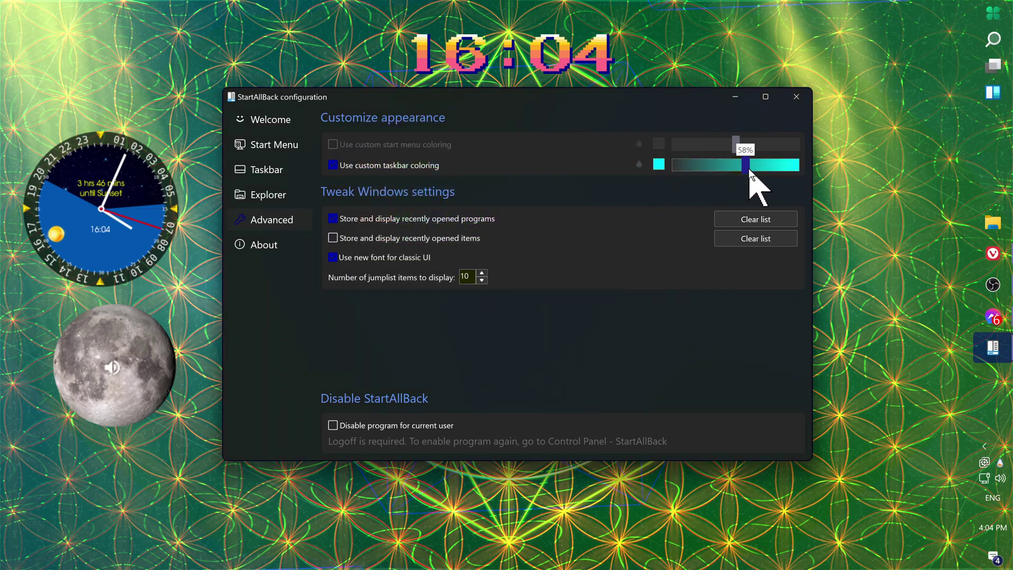
# Step: Check the custom taskbar coloring with File Explorer windows opened, maximized and restored, and minimize the last one
pyautogui.click(991, 224)
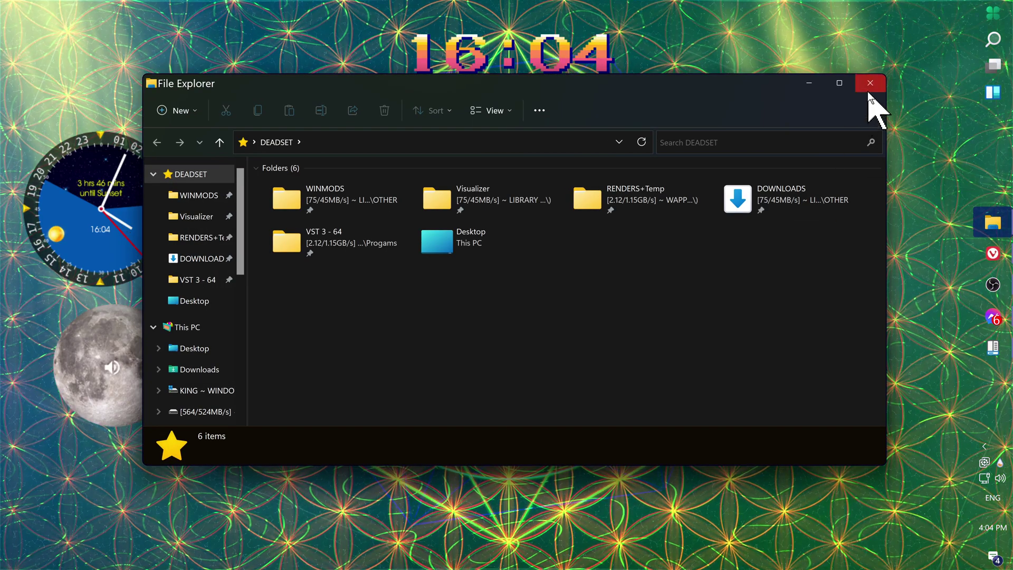
pyautogui.click(868, 86)
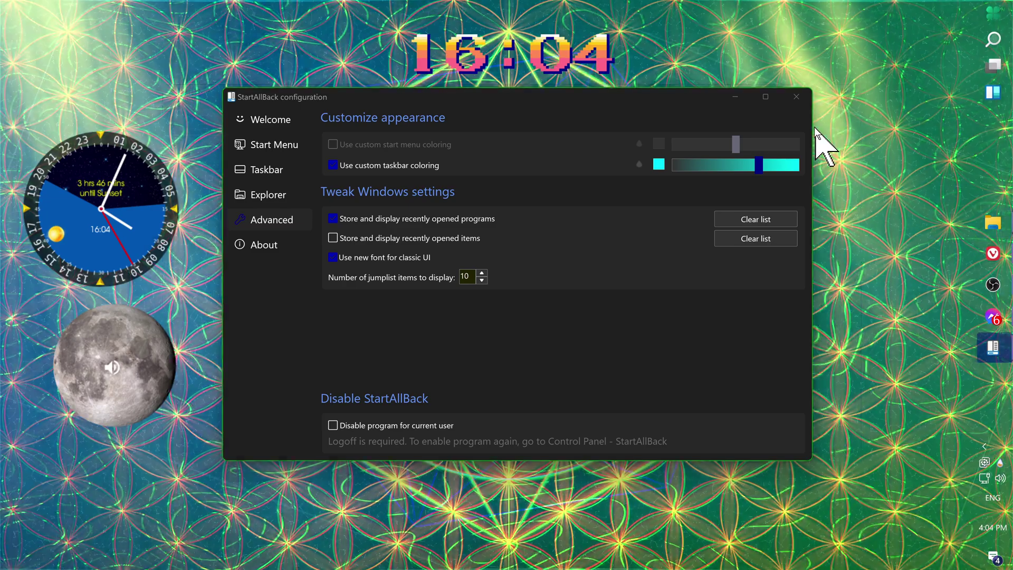
pyautogui.click(979, 226)
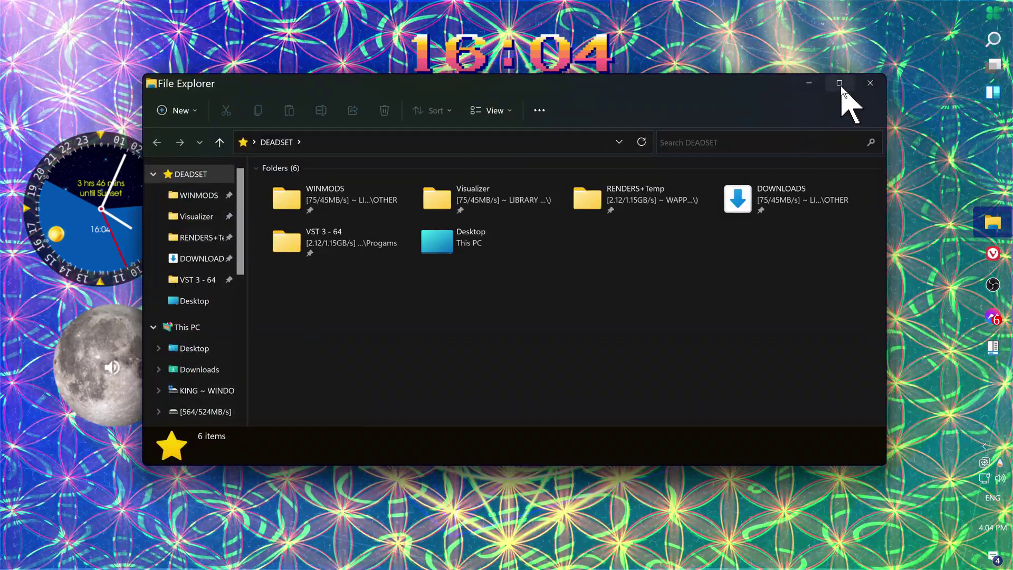
pyautogui.click(839, 84)
pyautogui.click(924, 10)
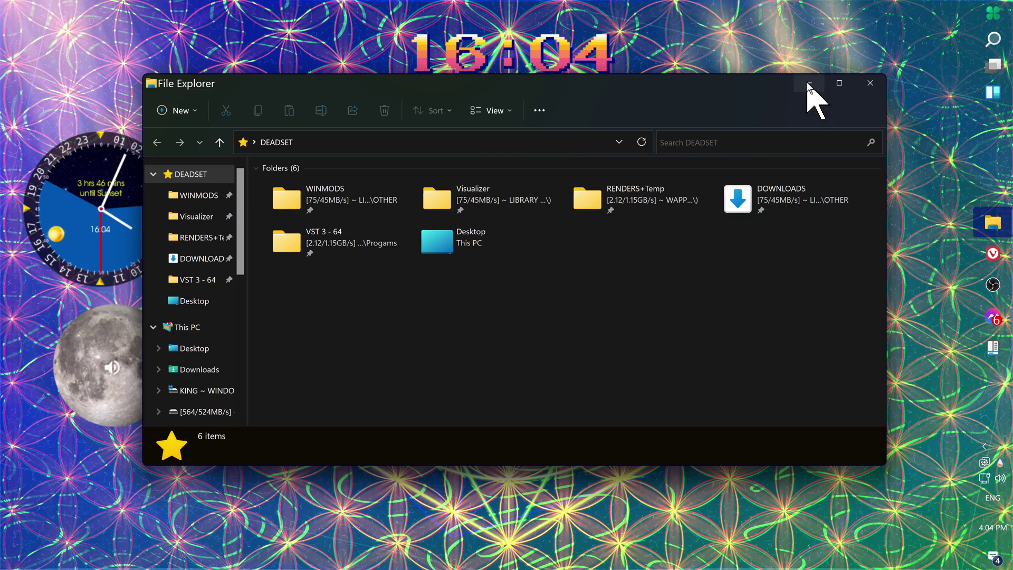
pyautogui.click(808, 84)
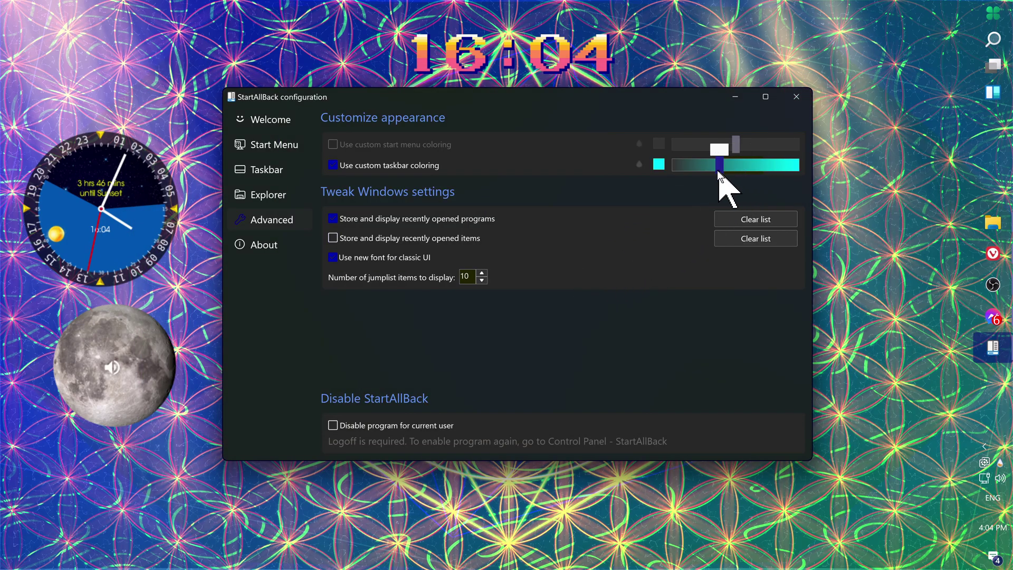
# Step: Lower the custom taskbar coloring's intensity, and turn custom taskbar coloring off
pyautogui.moveTo(711, 169); pyautogui.dragTo(713, 170)
pyautogui.click(394, 170)
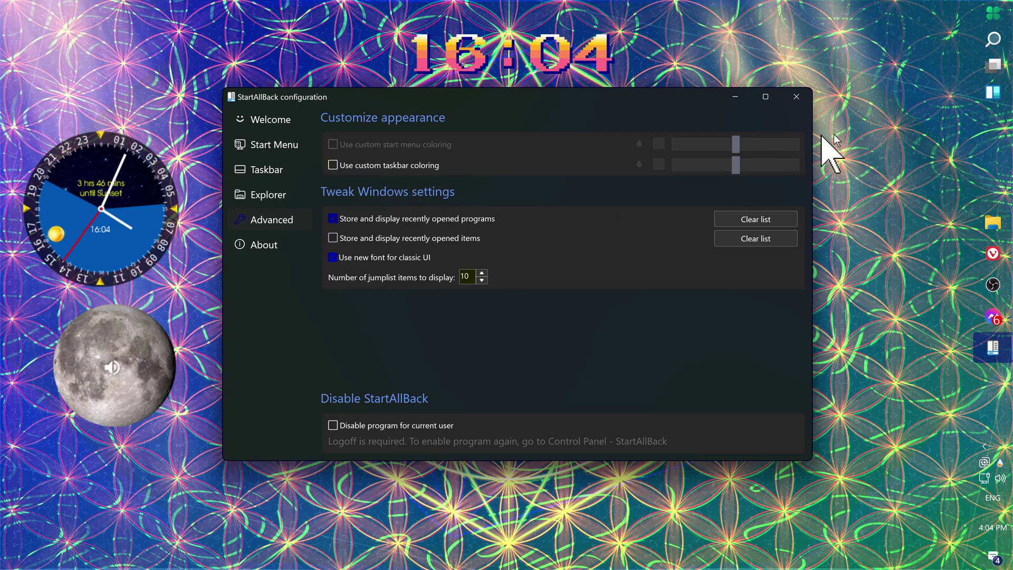
# Step: Maximize and restore the configuration window, and check the Start menu's recommended programs
pyautogui.click(765, 97)
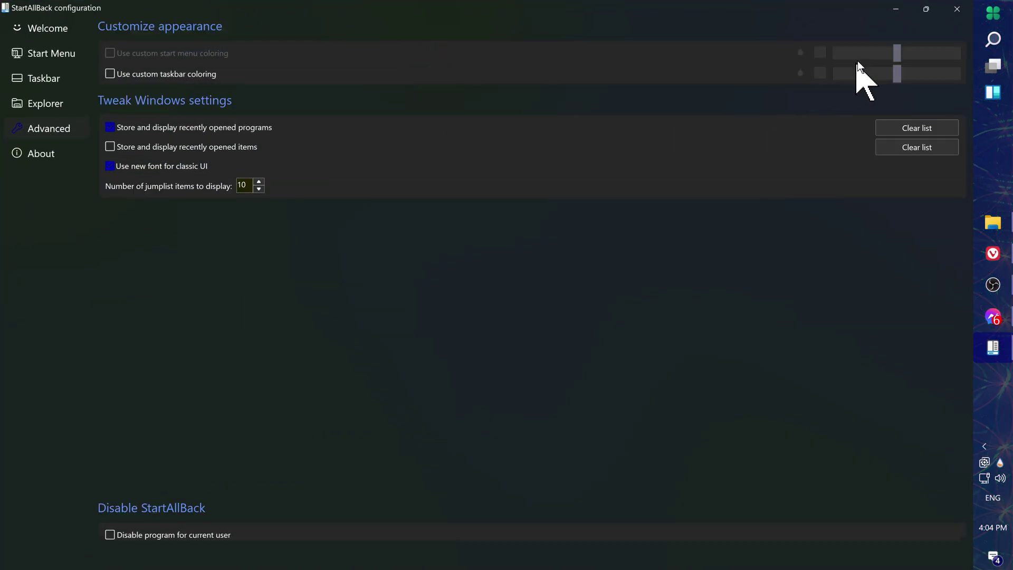
pyautogui.click(926, 6)
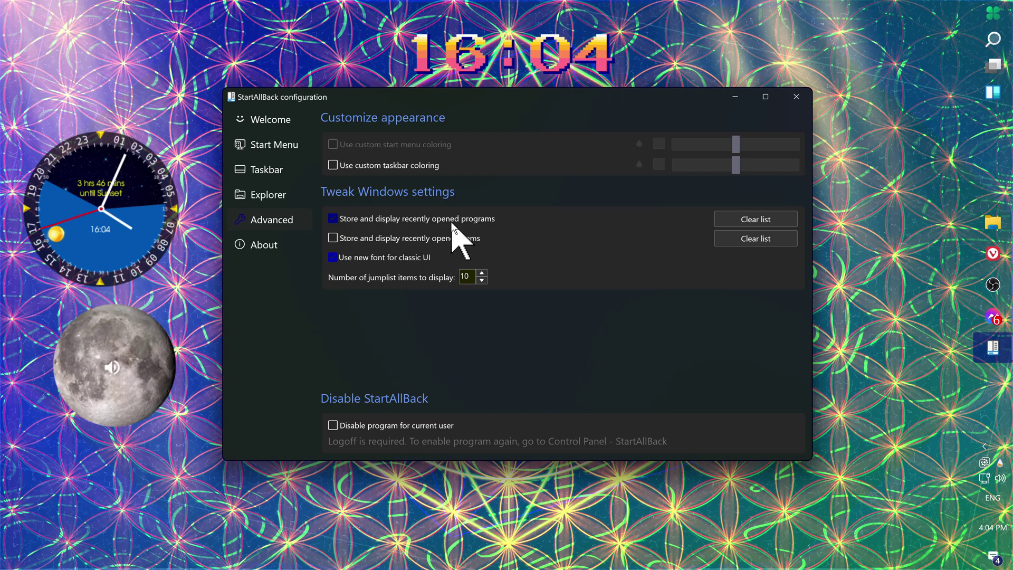
pyautogui.click(996, 9)
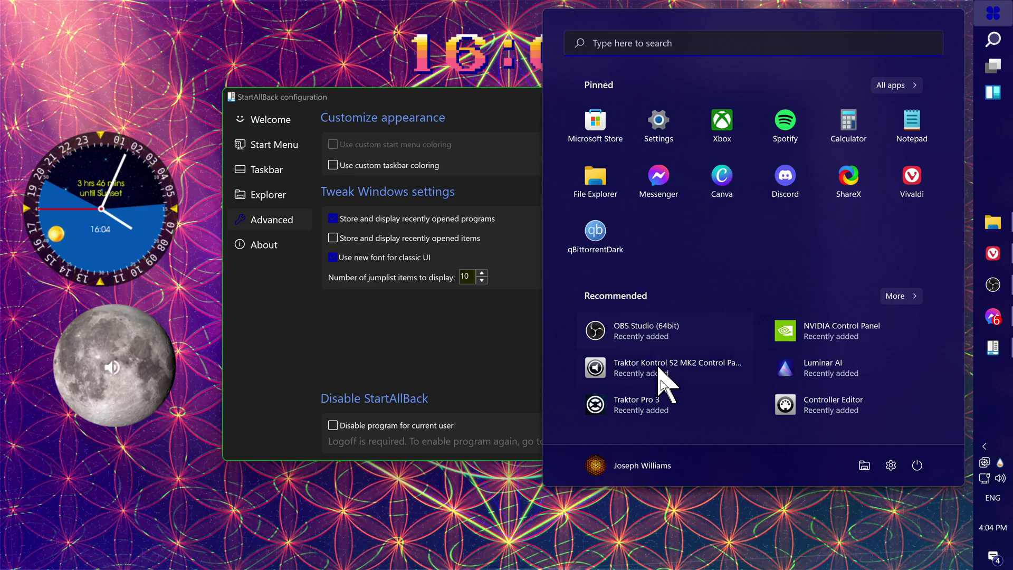
pyautogui.click(446, 335)
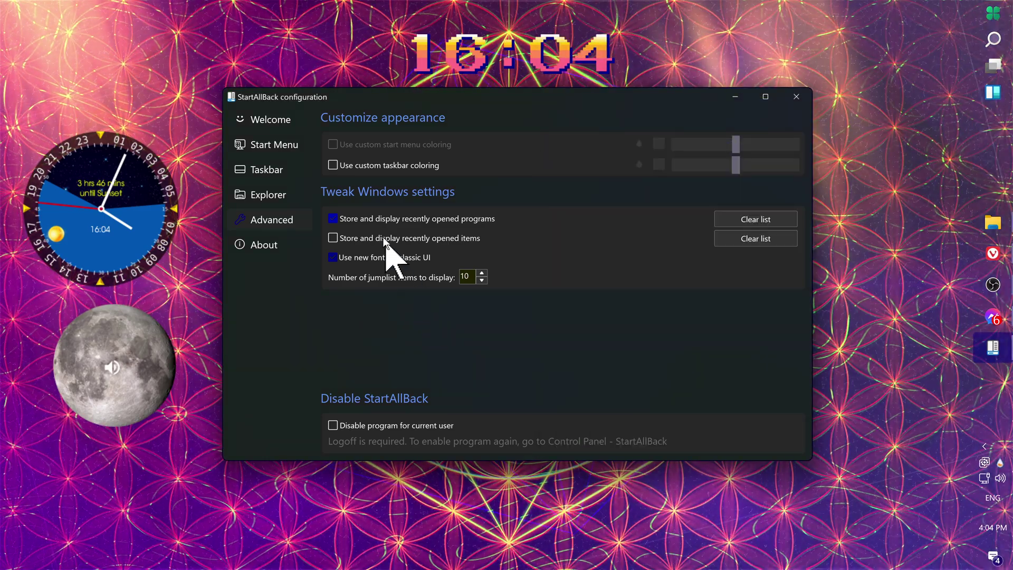
# Step: Disable storing recently opened programs, enable storing recently opened items, and check the Start menu's recommendations
pyautogui.click(387, 221)
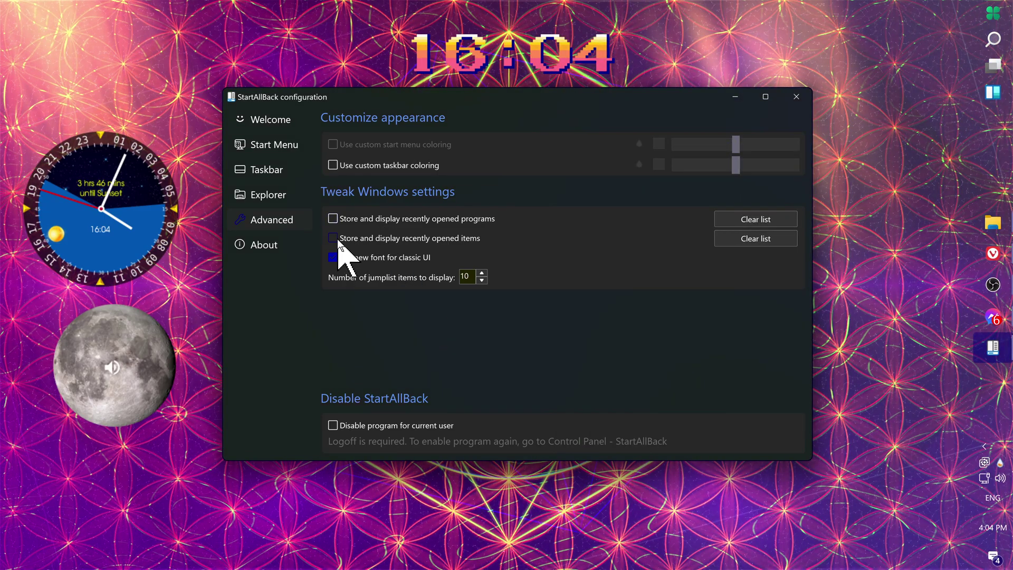
pyautogui.click(992, 13)
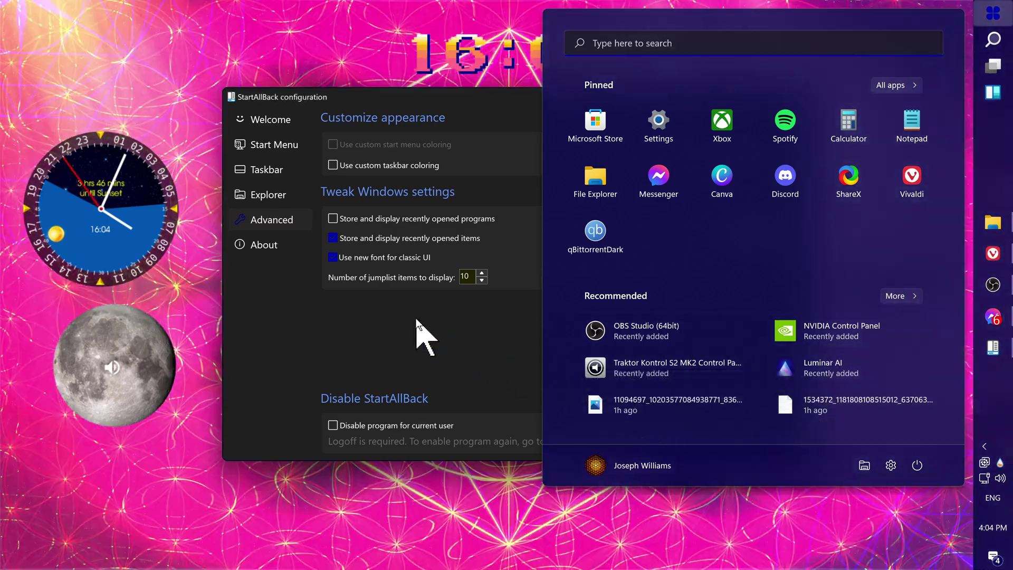
pyautogui.click(415, 317)
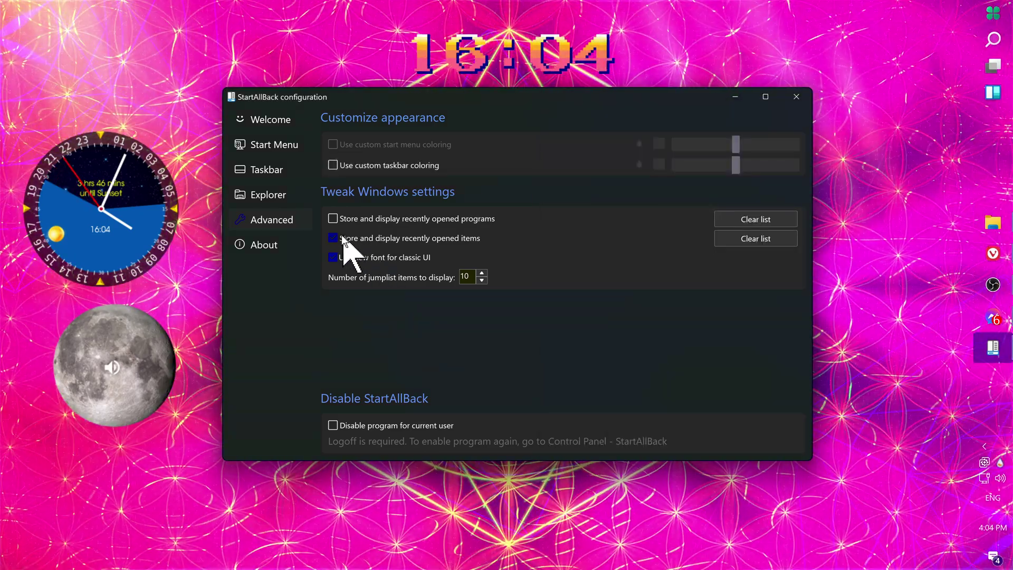
# Step: Re-enable storing recently opened programs, disable storing recently opened items, and check the Start menu again
pyautogui.click(339, 221)
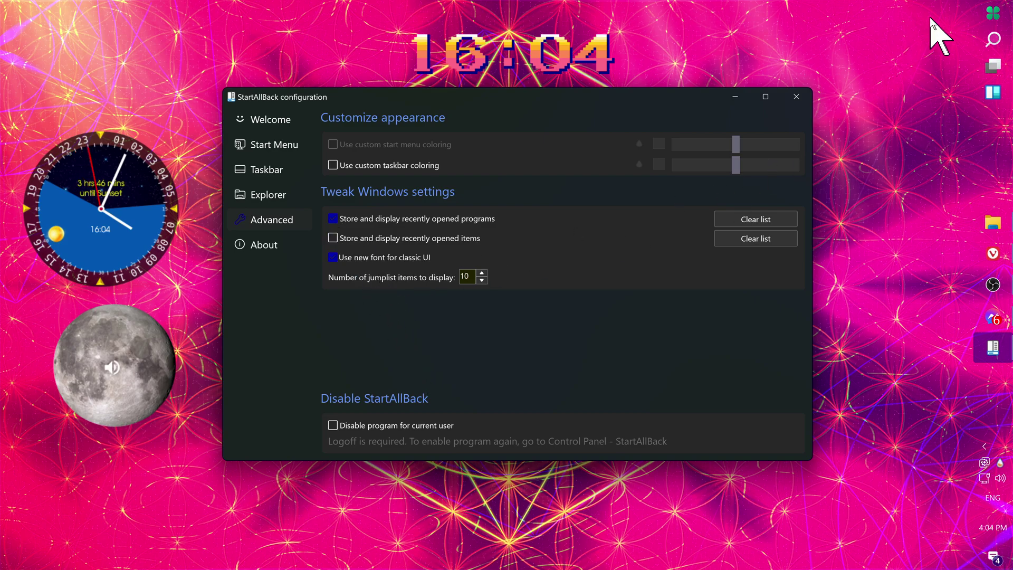
pyautogui.click(999, 13)
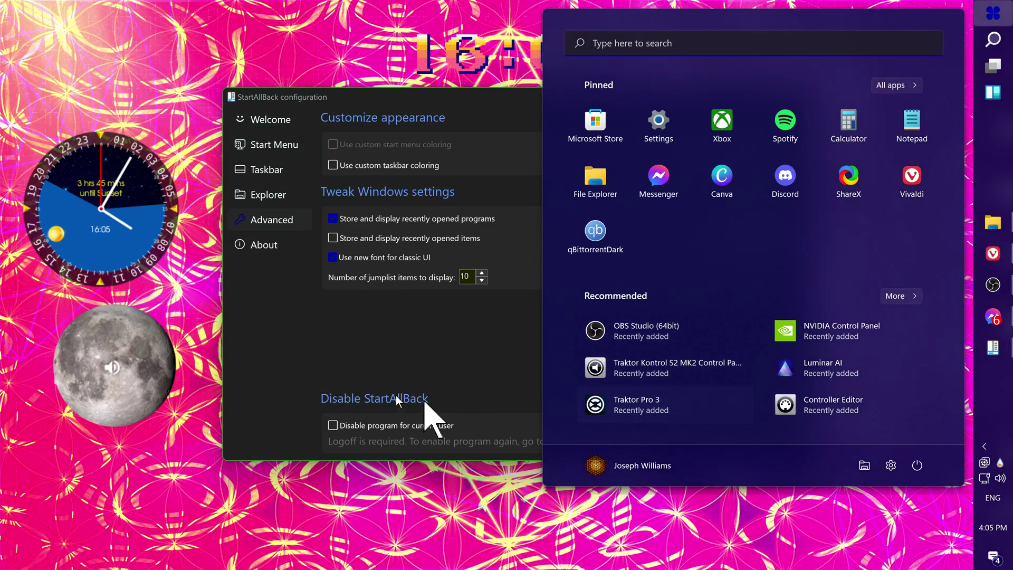
pyautogui.click(359, 378)
# Step: Open the StartAllBack website from the About page in a maximized browser window, and look through its features and download options
pyautogui.click(268, 246)
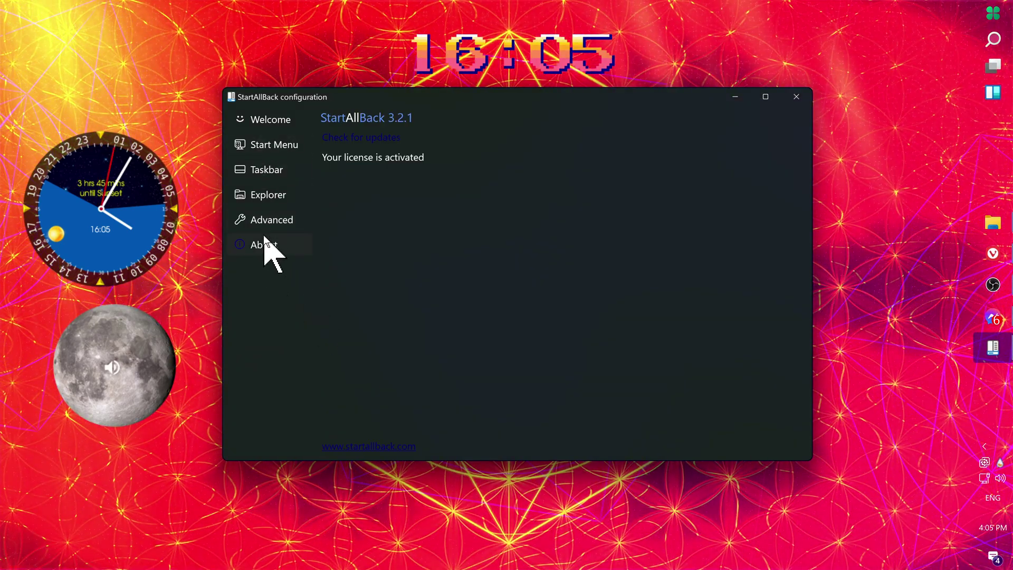
pyautogui.click(271, 229)
pyautogui.click(267, 242)
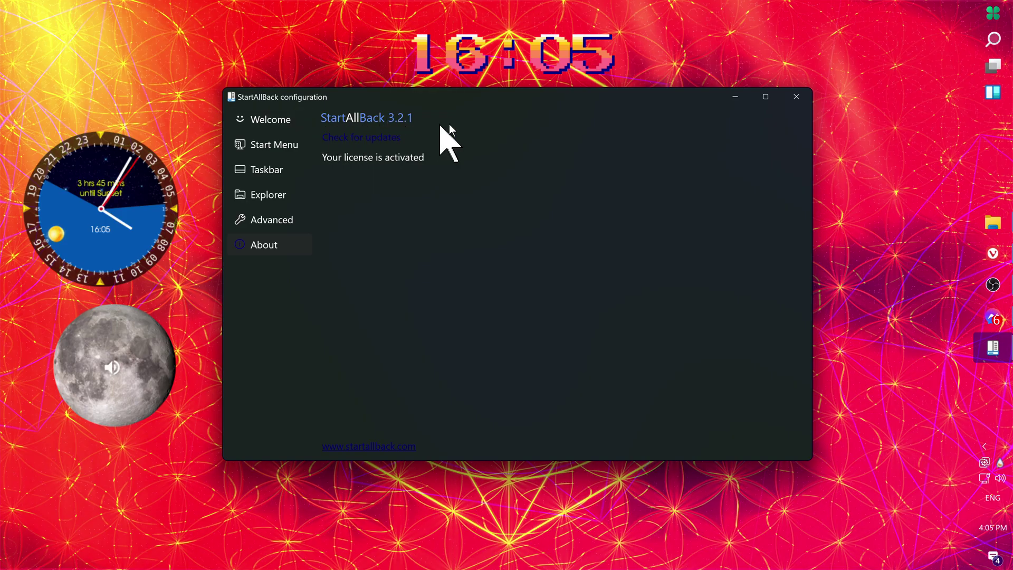
pyautogui.click(368, 449)
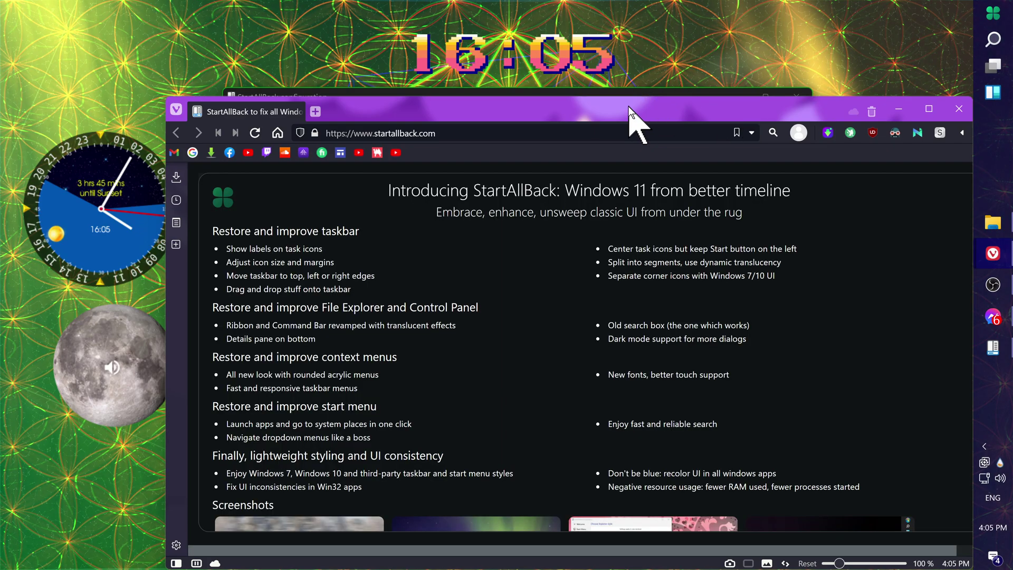
pyautogui.doubleClick(629, 106)
pyautogui.scroll(-2, 292, 406)
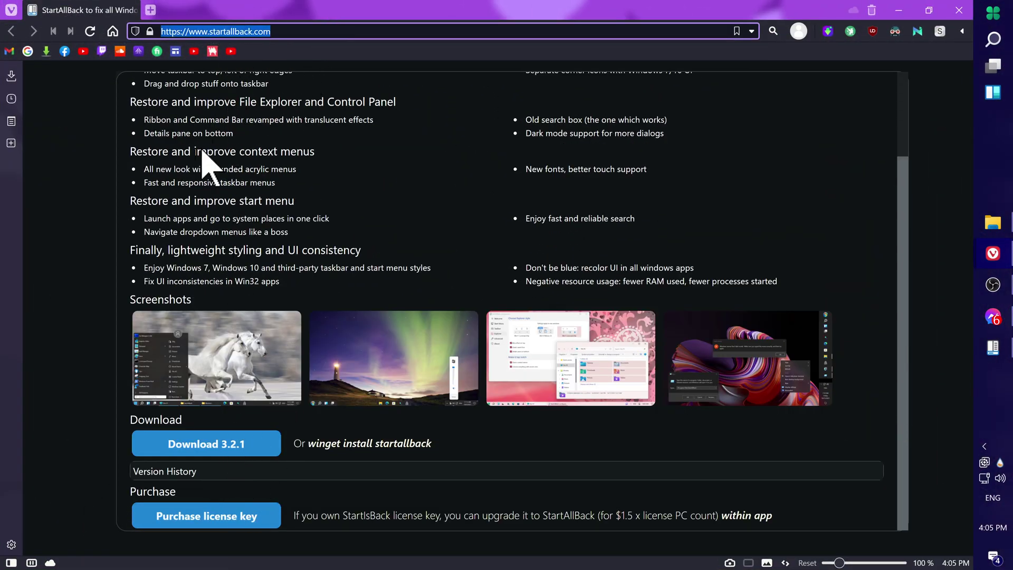
# Step: Open the license purchase page, examine the 1 PC personal license offer and its price, and close the page
pyautogui.click(230, 528)
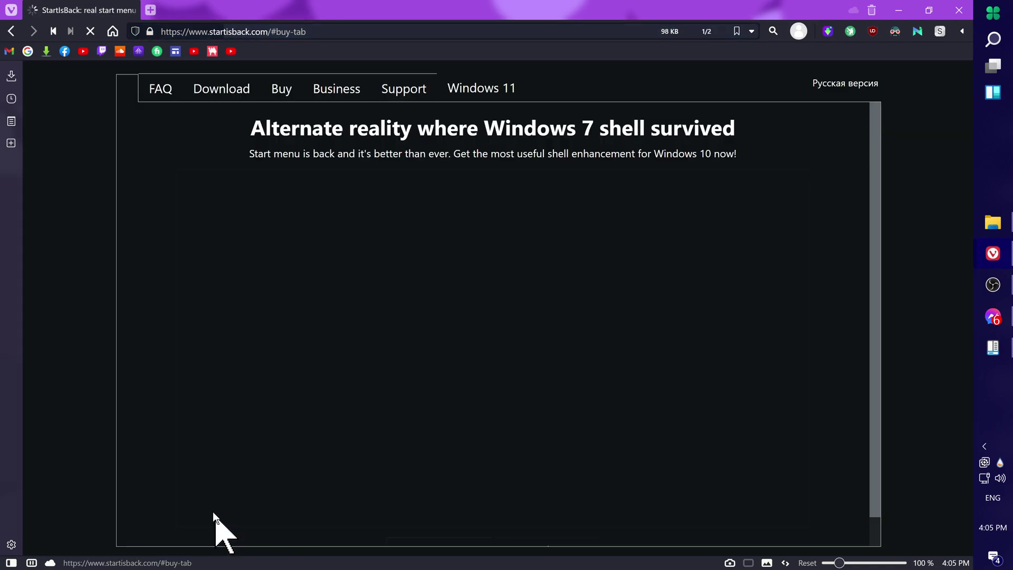
pyautogui.moveTo(278, 174); pyautogui.dragTo(350, 324)
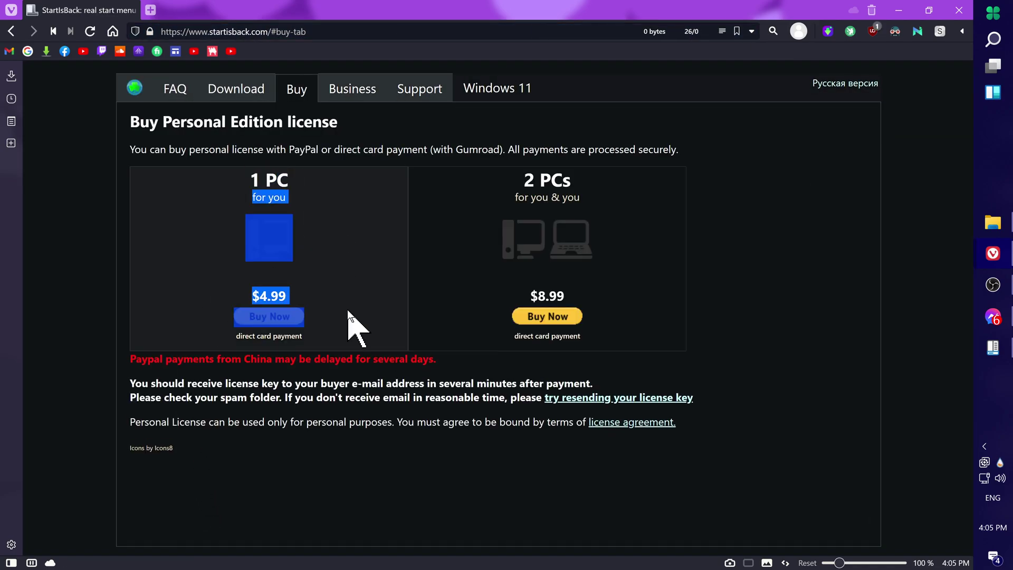
pyautogui.click(361, 264)
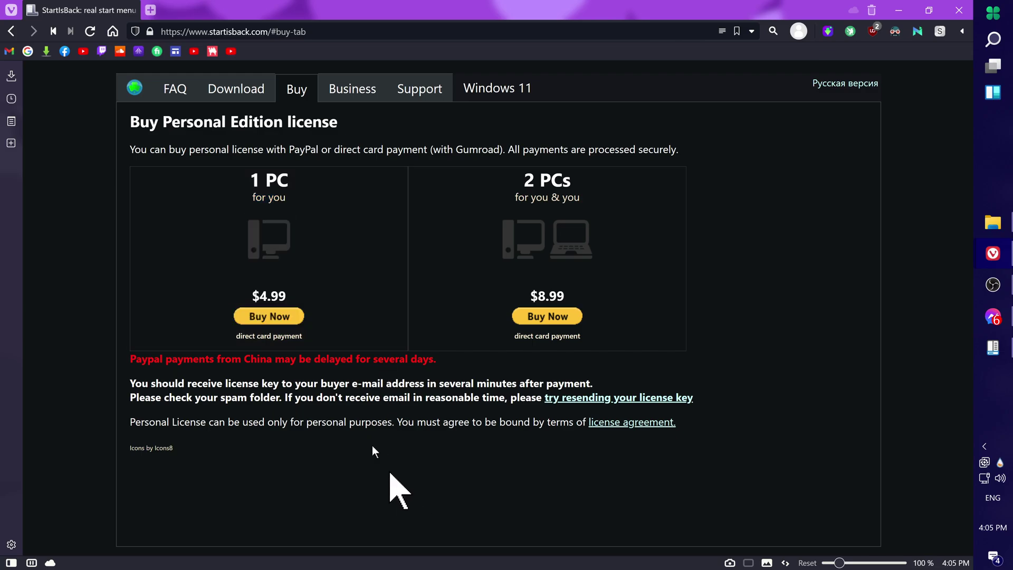
pyautogui.doubleClick(277, 301)
pyautogui.click(388, 422)
pyautogui.click(130, 11)
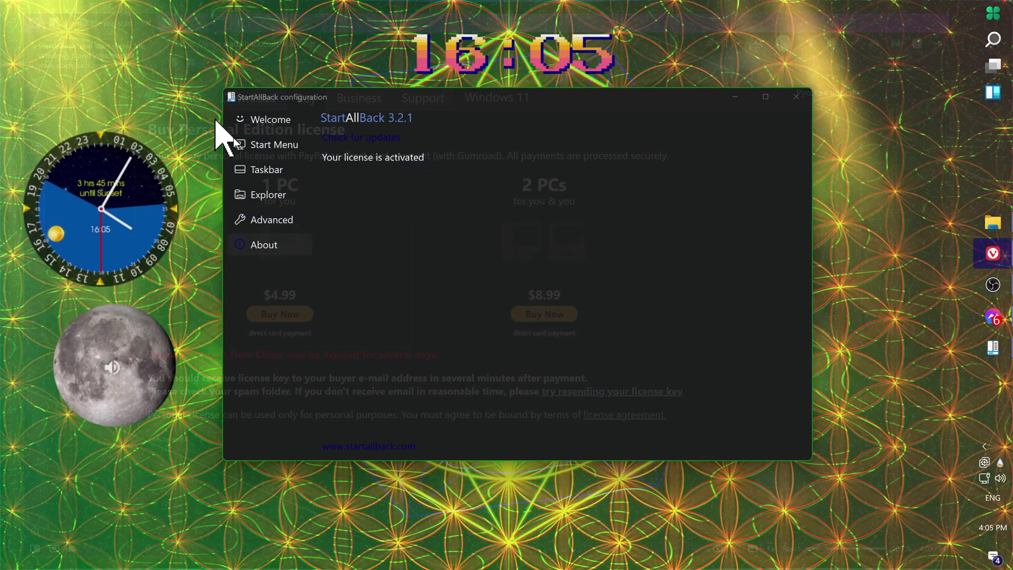
# Step: Apply the Kinda 10 theme and check the Start menu with it
pyautogui.click(258, 119)
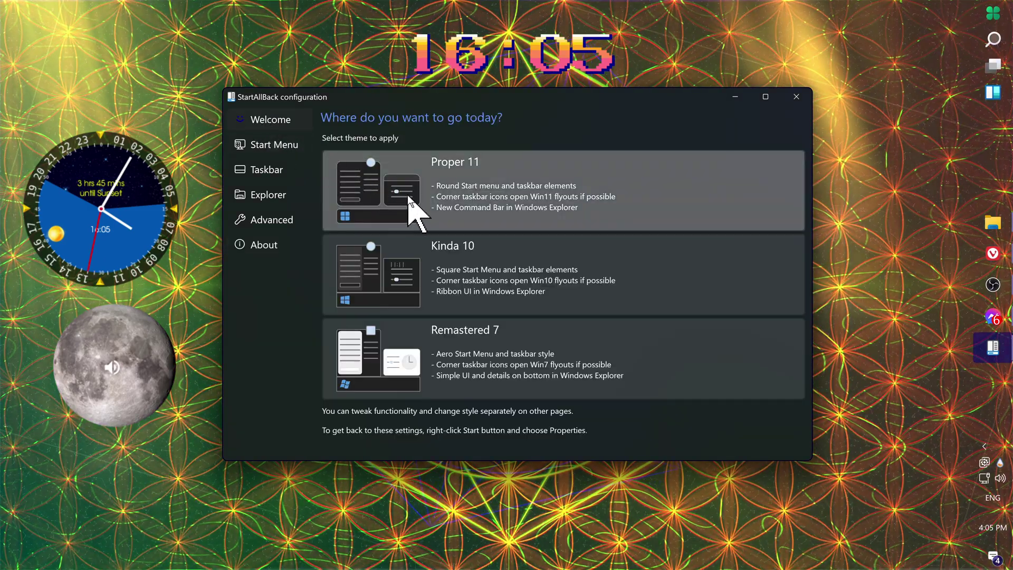
pyautogui.click(489, 265)
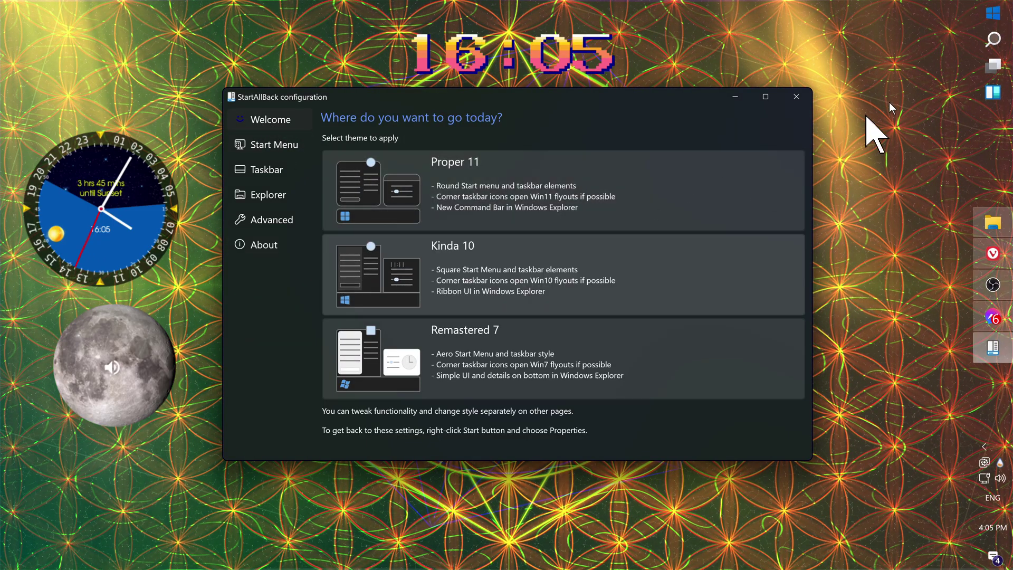
pyautogui.click(992, 14)
pyautogui.click(993, 13)
# Step: Apply the Remastered 7 theme and check the Start menu with it
pyautogui.click(560, 352)
pyautogui.click(993, 16)
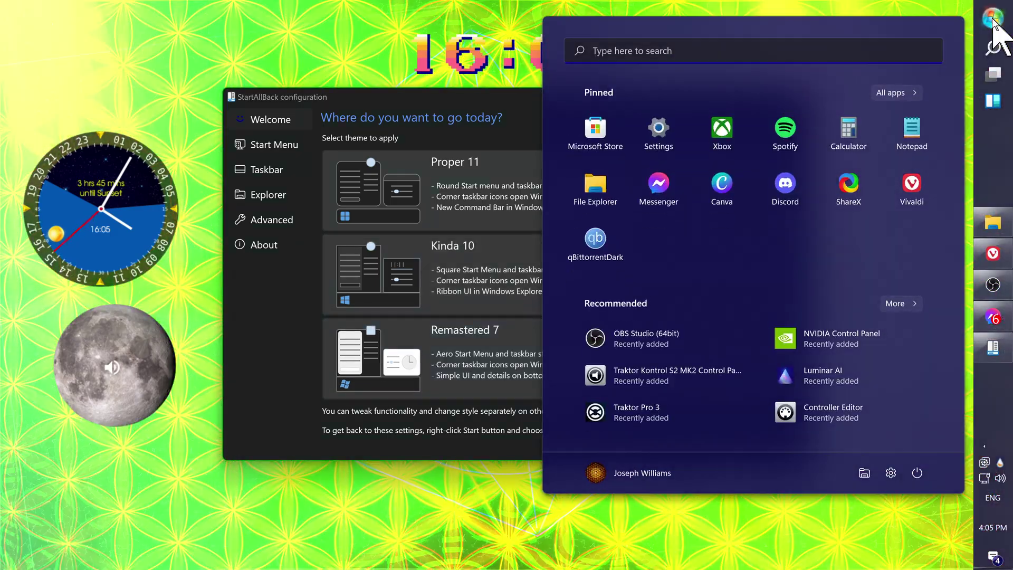
pyautogui.click(486, 153)
# Step: Enable the enhanced classic start menu, and open and close it to check the Windows 7 style
pyautogui.click(264, 145)
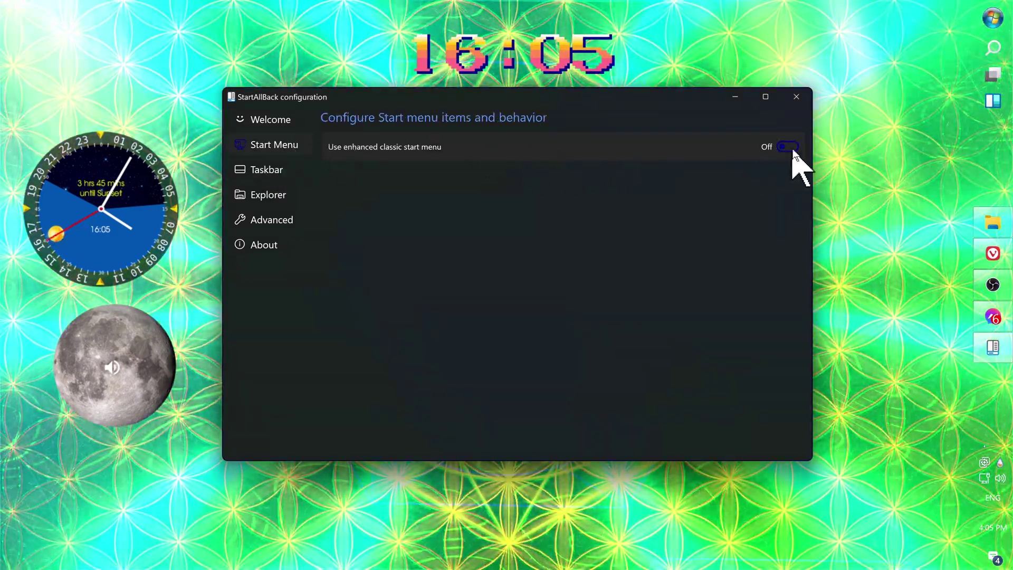
pyautogui.click(788, 147)
pyautogui.click(993, 16)
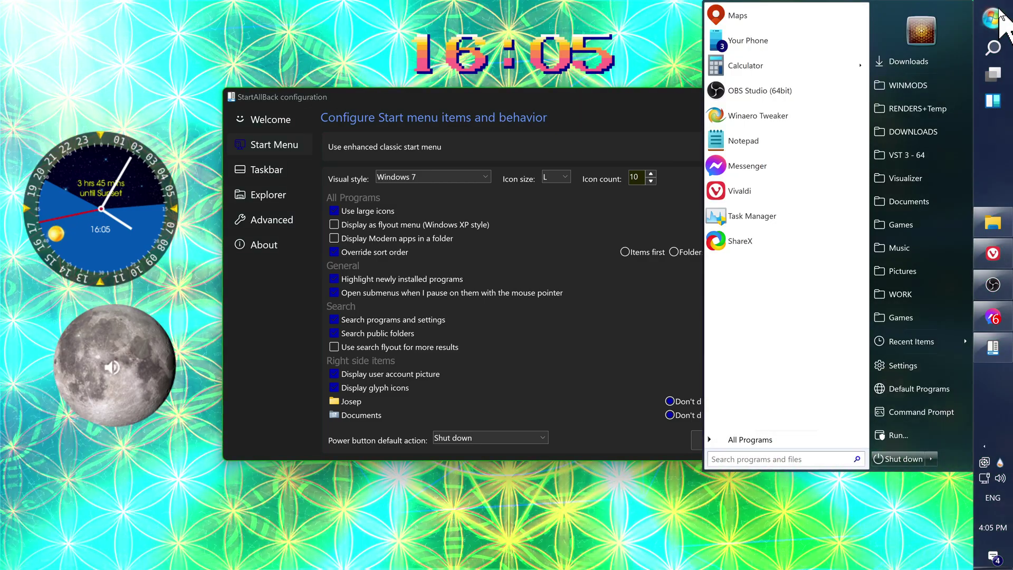
pyautogui.click(995, 18)
# Step: Apply the Kinda 10 theme, check the classic Start menu with it, and switch to the Proper 11 theme
pyautogui.click(279, 122)
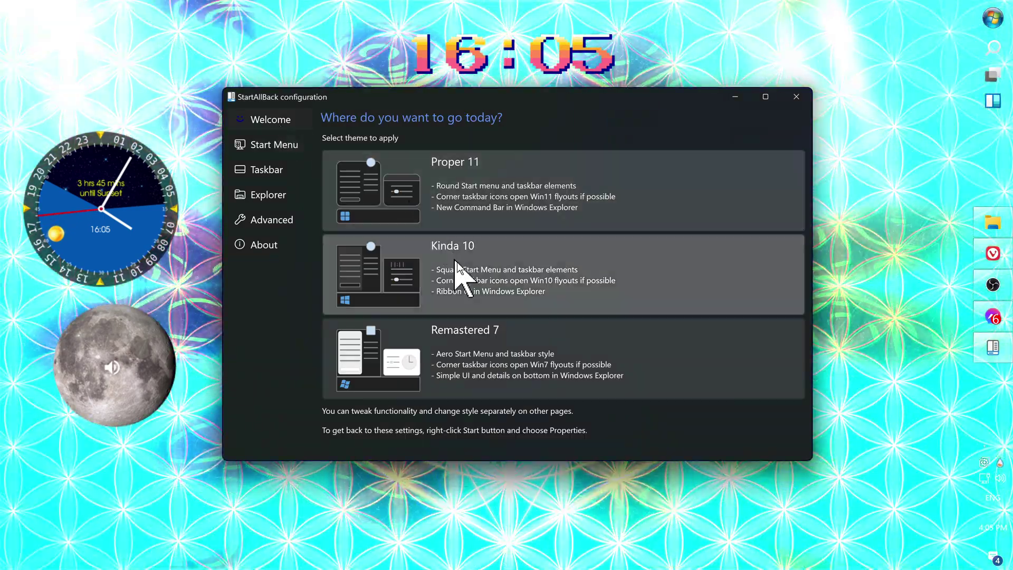
pyautogui.click(453, 258)
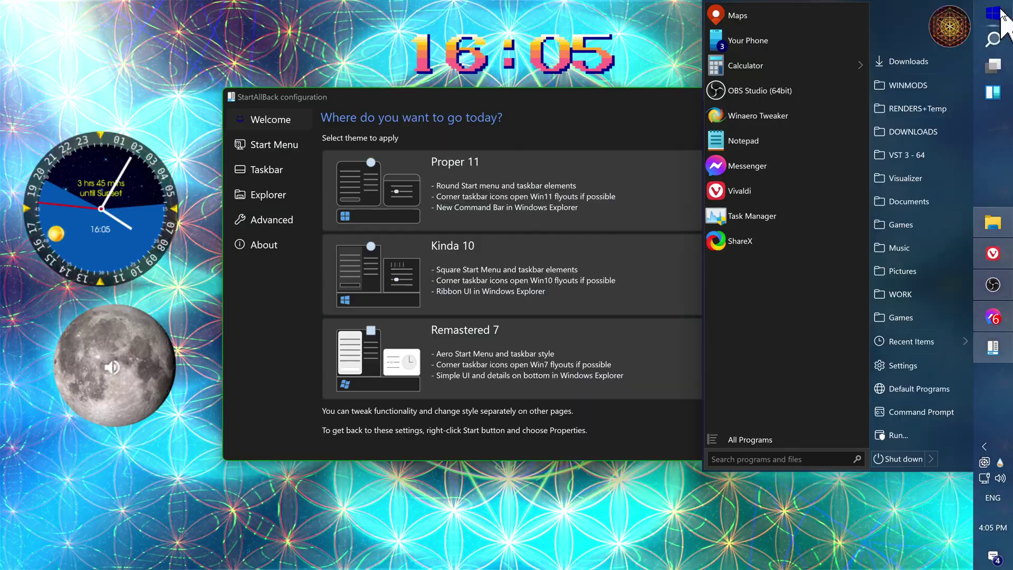
pyautogui.click(1000, 9)
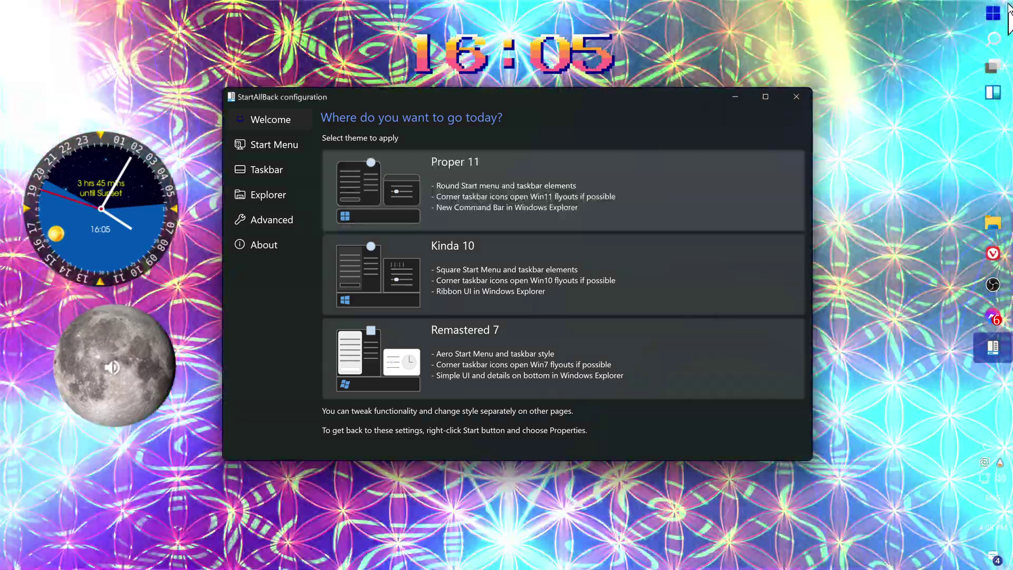
pyautogui.click(1007, 7)
pyautogui.click(1008, 7)
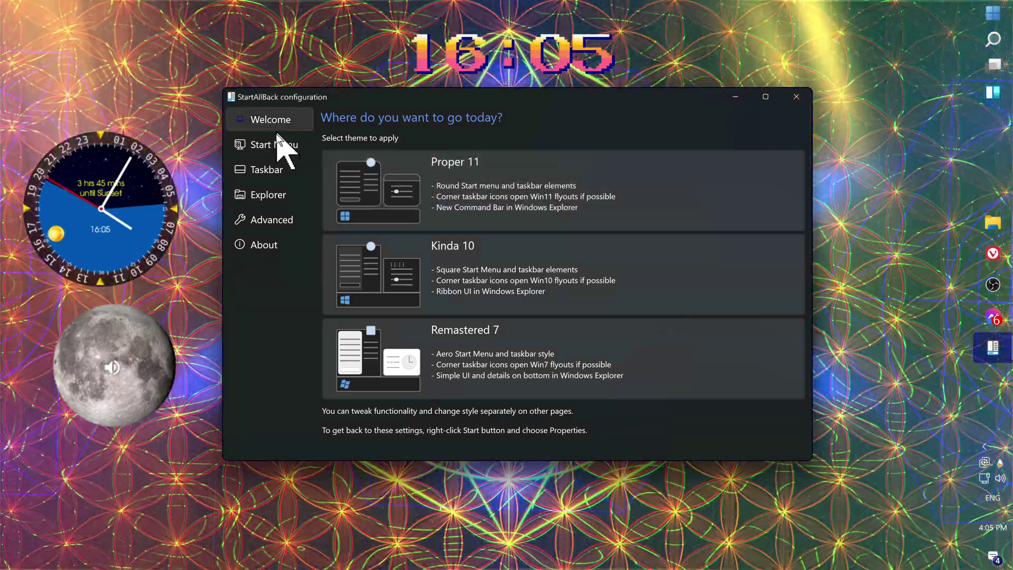
# Step: Turn off the enhanced classic start menu, check the Start menu, and close the configuration window
pyautogui.click(272, 143)
pyautogui.click(787, 146)
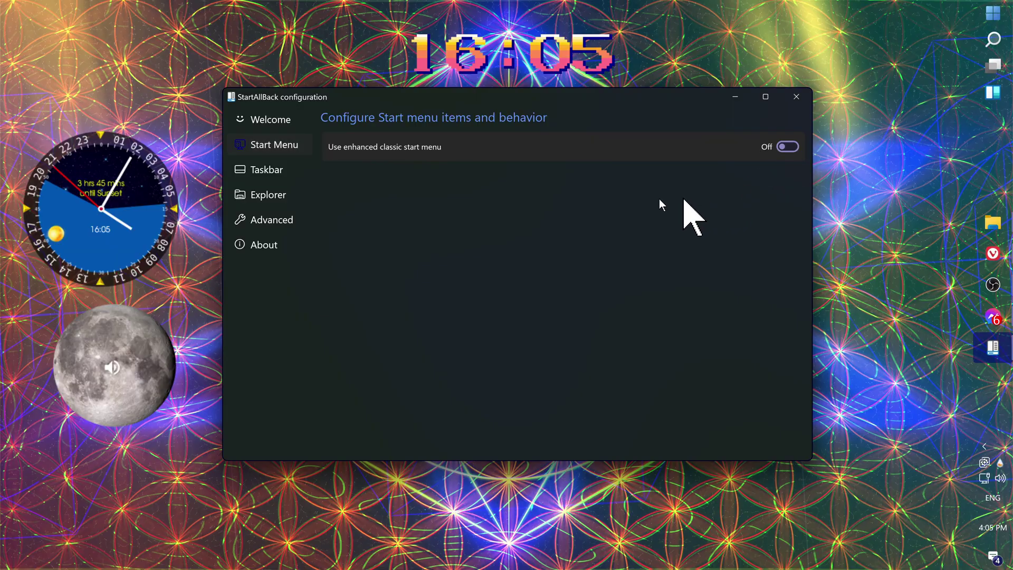
pyautogui.click(256, 122)
pyautogui.click(998, 11)
pyautogui.click(1000, 13)
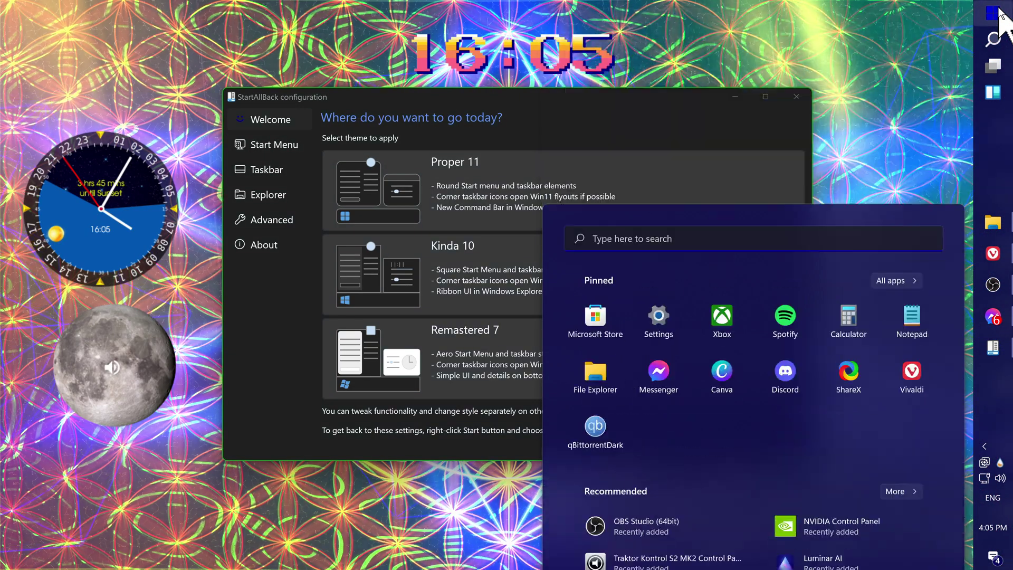
pyautogui.click(791, 96)
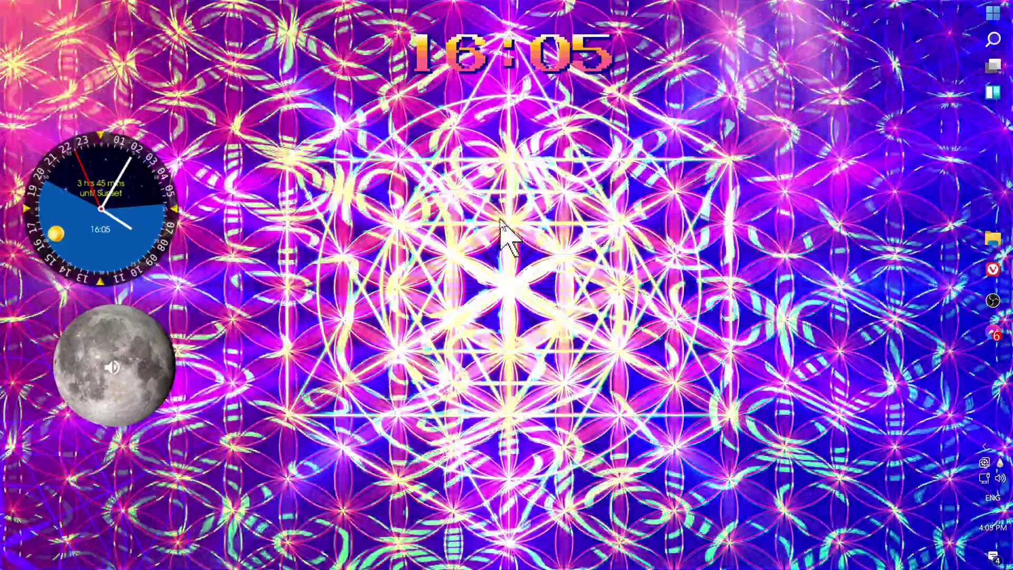